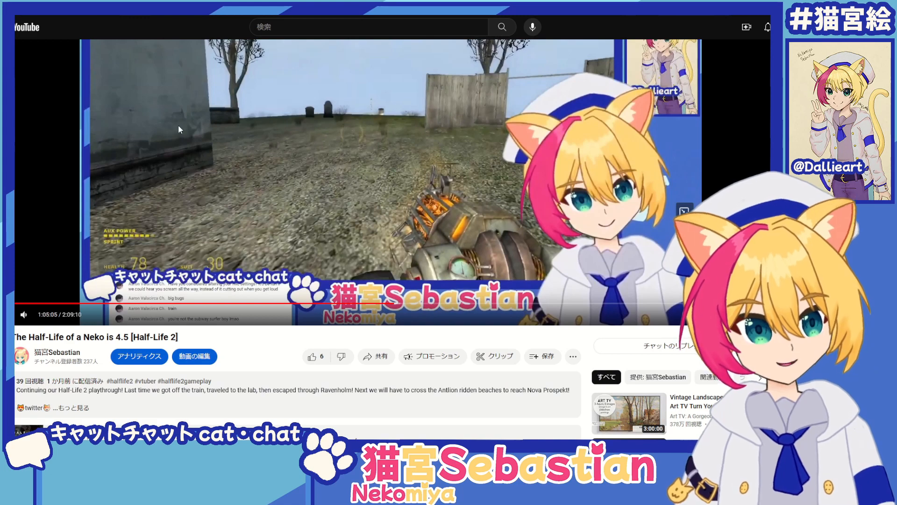
Step: Check the download option on the Half-Life 2 video's details page in YouTube Studio, then close the page
left_click(204, 361)
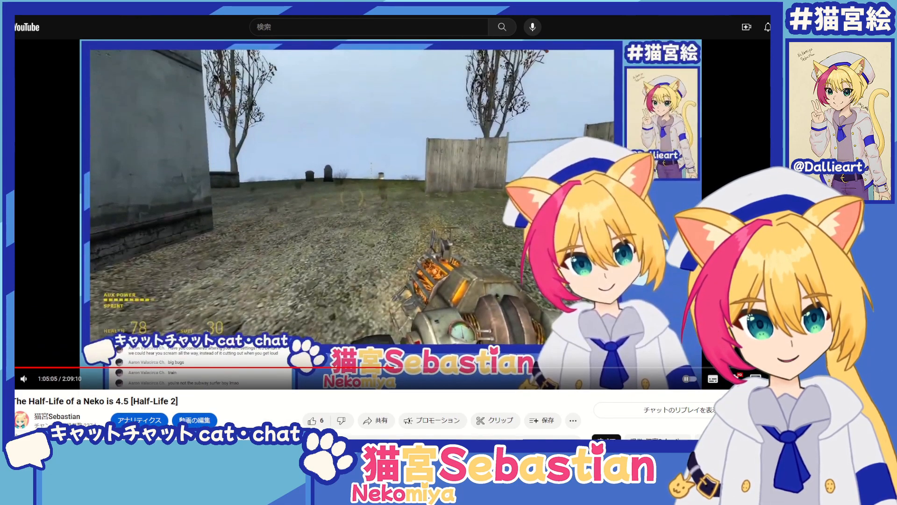
left_click(561, 59)
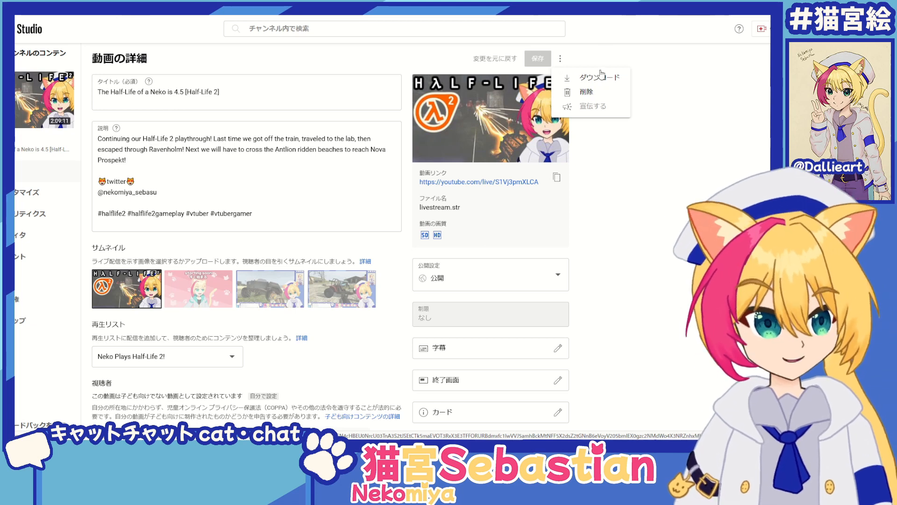
left_click(695, 107)
key("ctrl+w")
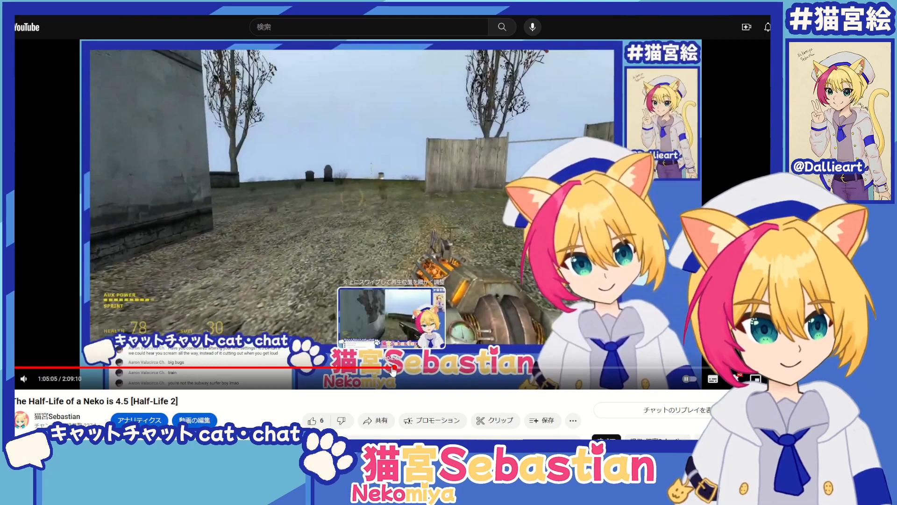
Step: Play the highlight in the YouTube video from 1:05:05 and pause it at 1:05:24
left_click(361, 243)
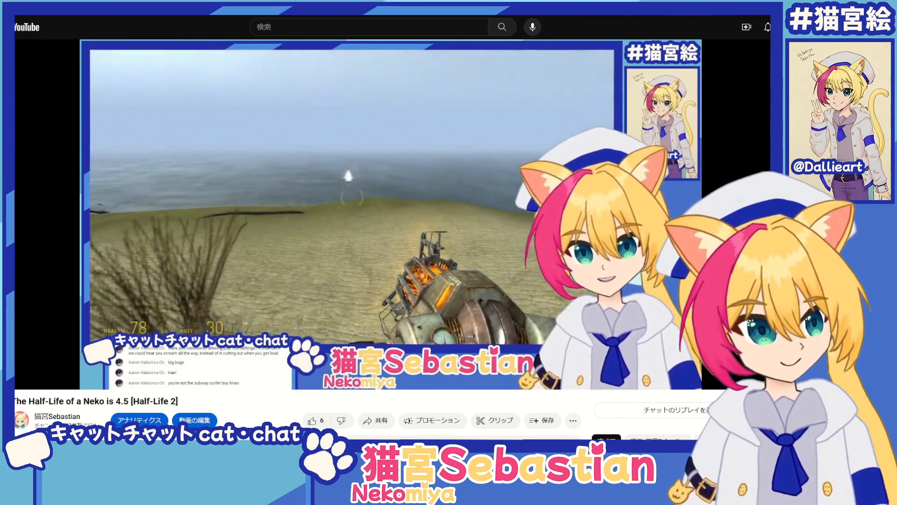
left_click(220, 308)
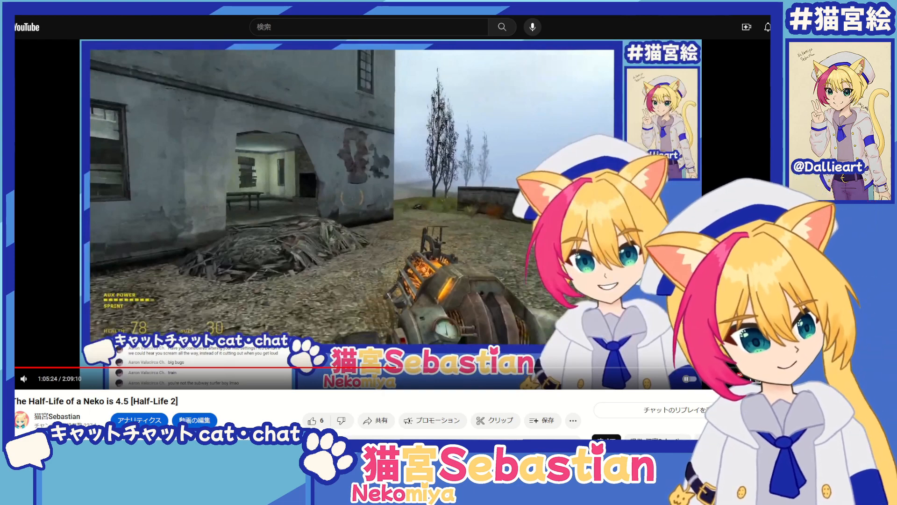
Step: Switch to HitFilm and place the downloaded Half-Life 2 stream video at the start of the Video 1 track
key("alt+Tab")
left_click(134, 387)
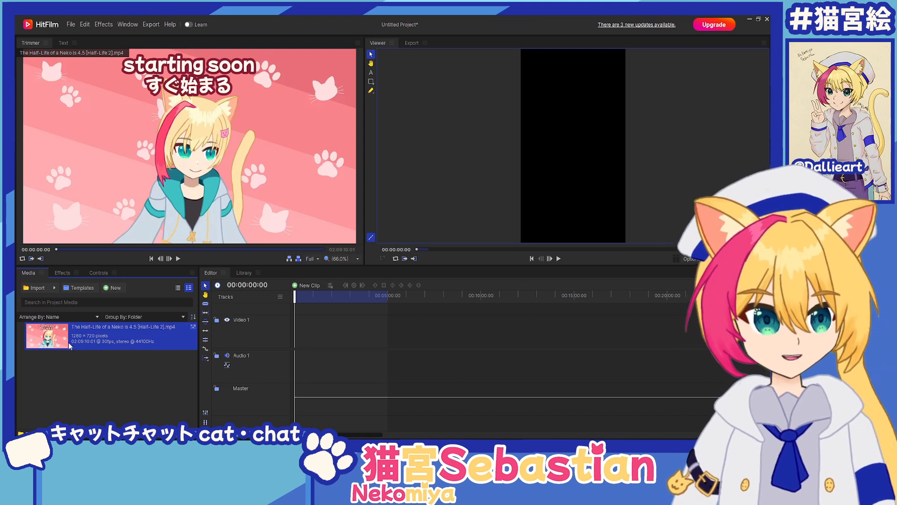
mouse_move(206, 244)
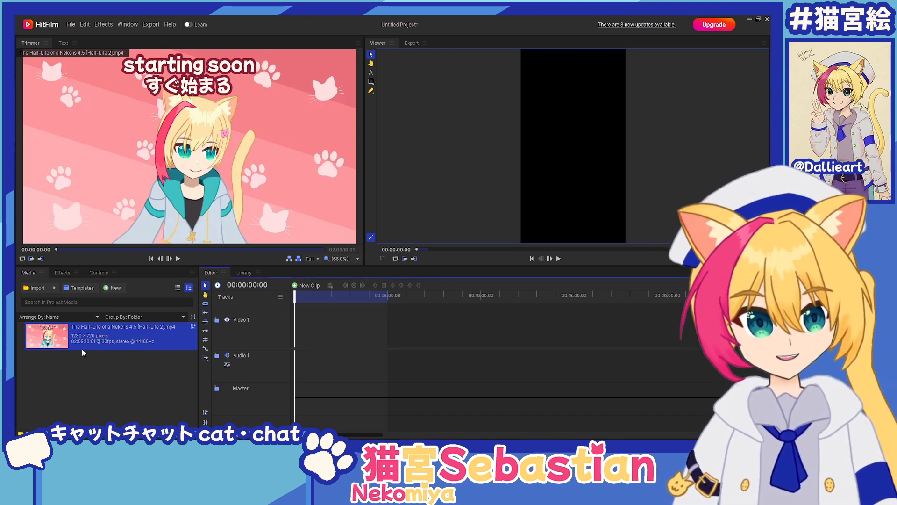
left_click_drag(82, 348, 299, 350)
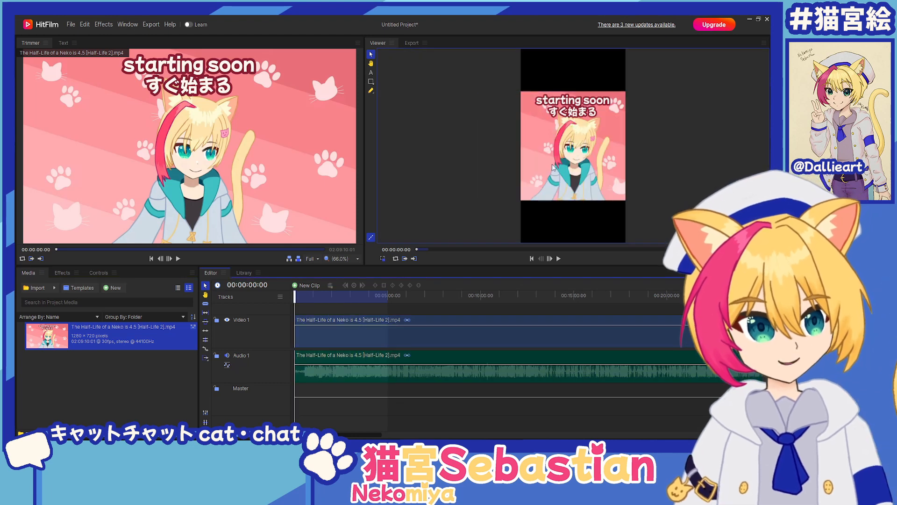
Step: Try to enlarge the clip in the viewer so it fills the height of the vertical frame
scroll(541, 174, "down", 1)
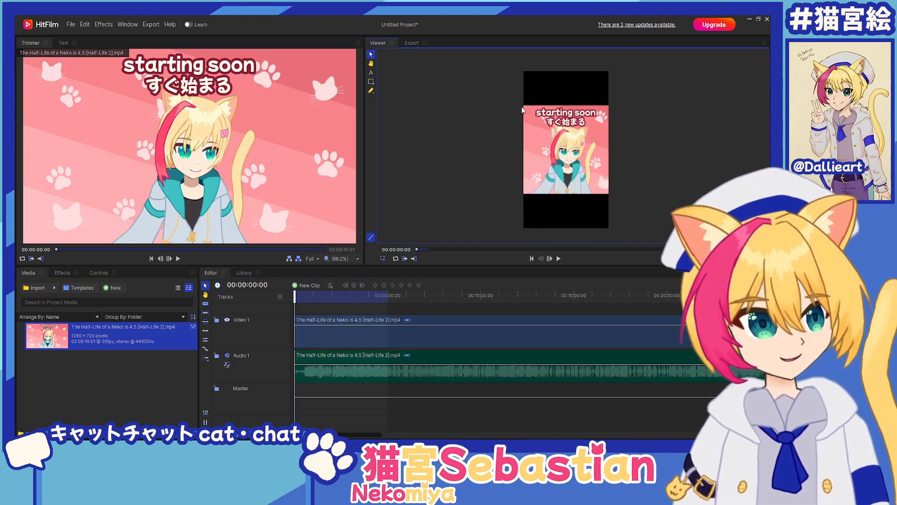
scroll(538, 102, "up", 1)
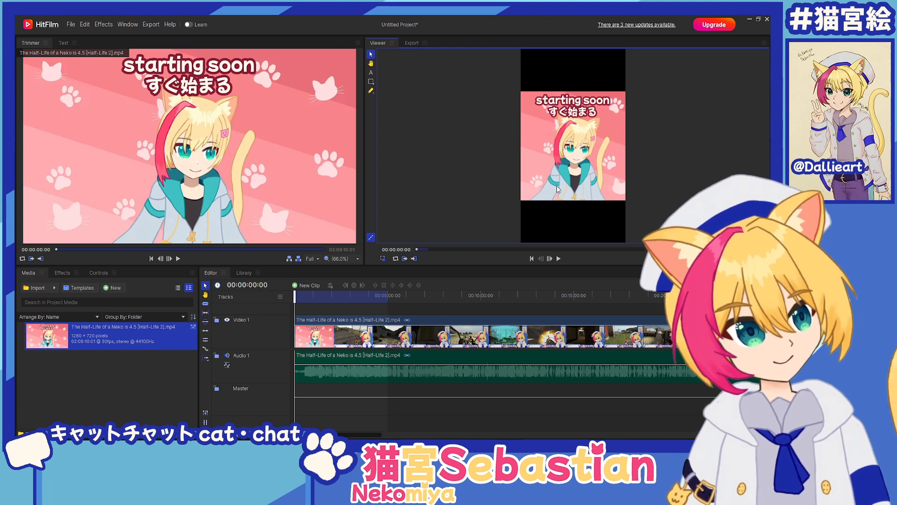
scroll(557, 189, "down", 1)
left_click(575, 159)
scroll(598, 135, "down", 1)
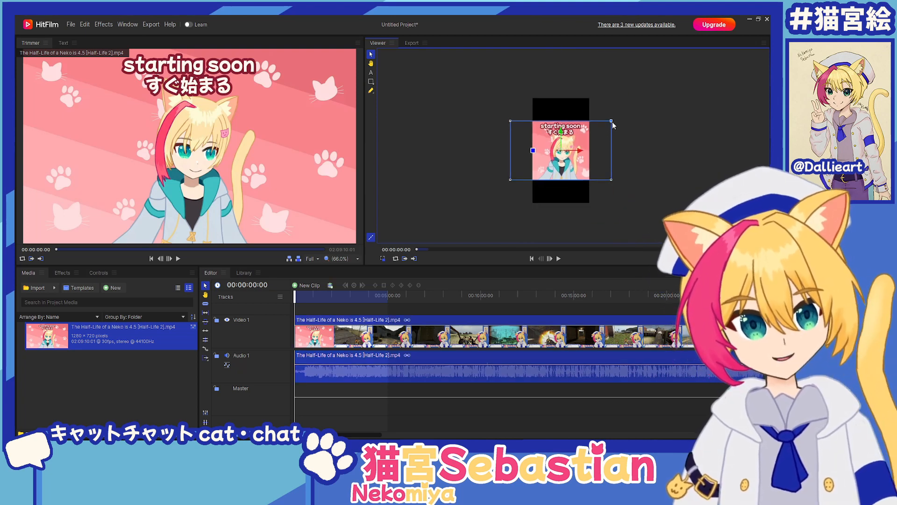
left_click_drag(612, 122, 650, 99)
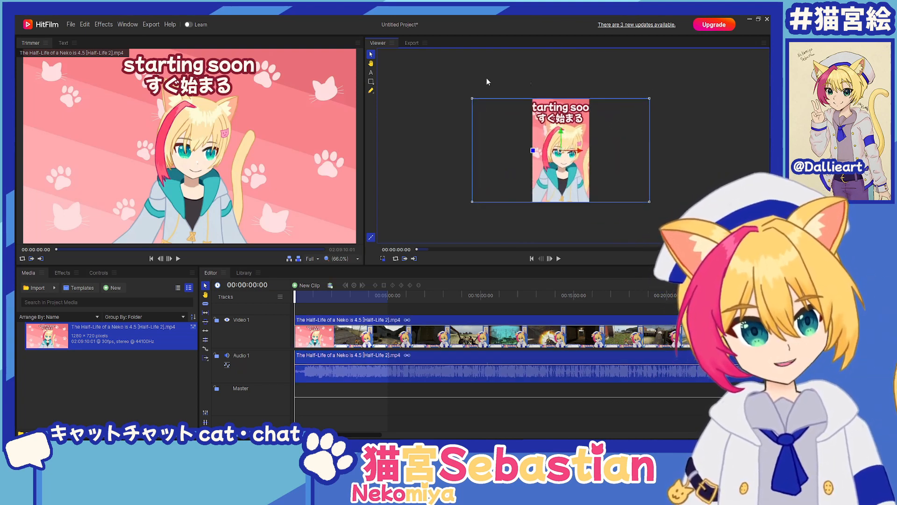
left_click(434, 191)
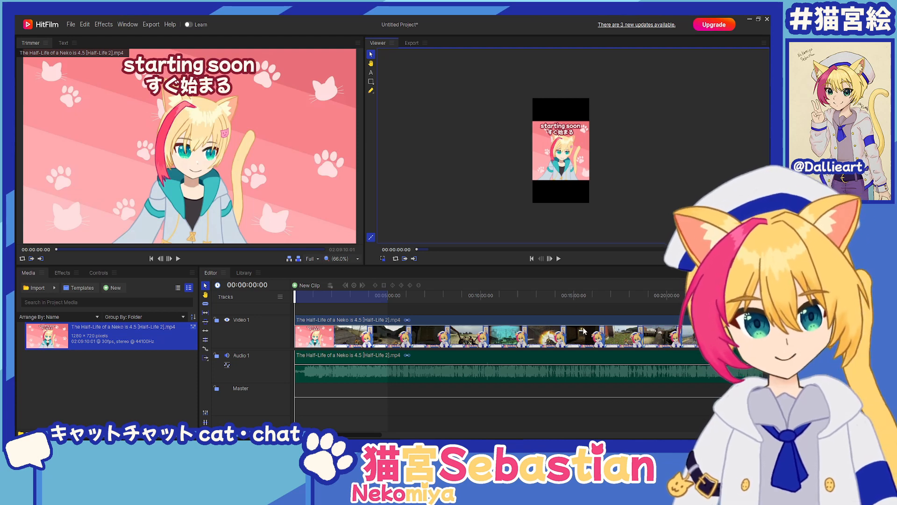
Step: Move the playhead along the timeline to 01:05:09:29, near the highlight
scroll(583, 331, "down", 4)
left_click_drag(476, 298, 539, 296)
scroll(542, 324, "up", 3)
scroll(565, 320, "up", 5)
scroll(570, 132, "up", 2)
scroll(561, 131, "up", 3)
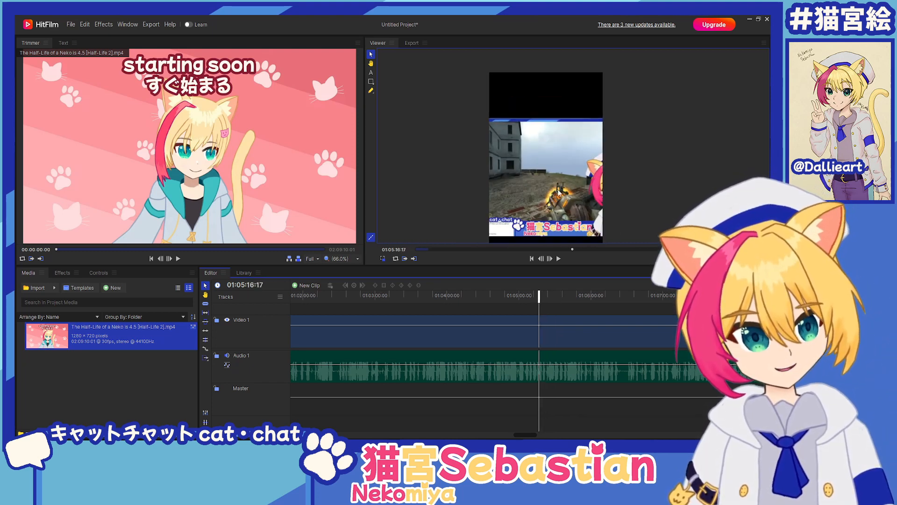
left_click_drag(538, 296, 530, 303)
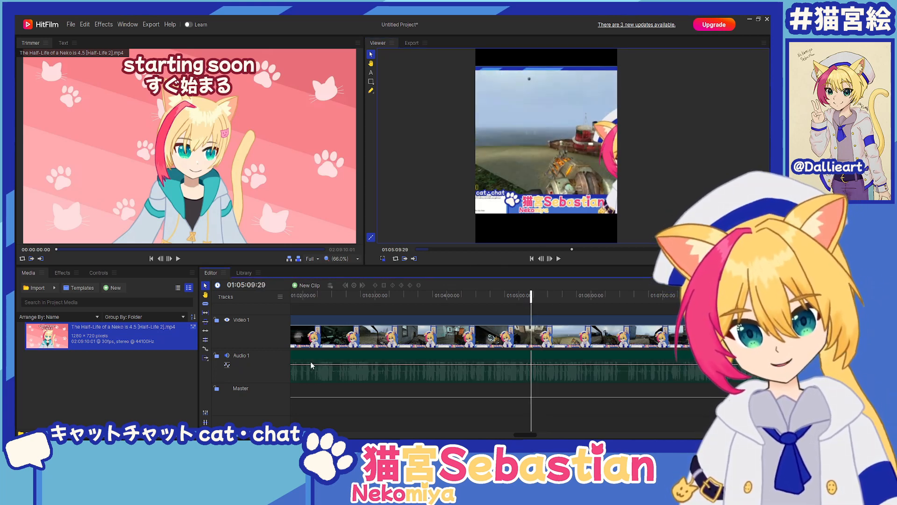
left_click_drag(312, 364, 311, 373)
left_click(227, 365)
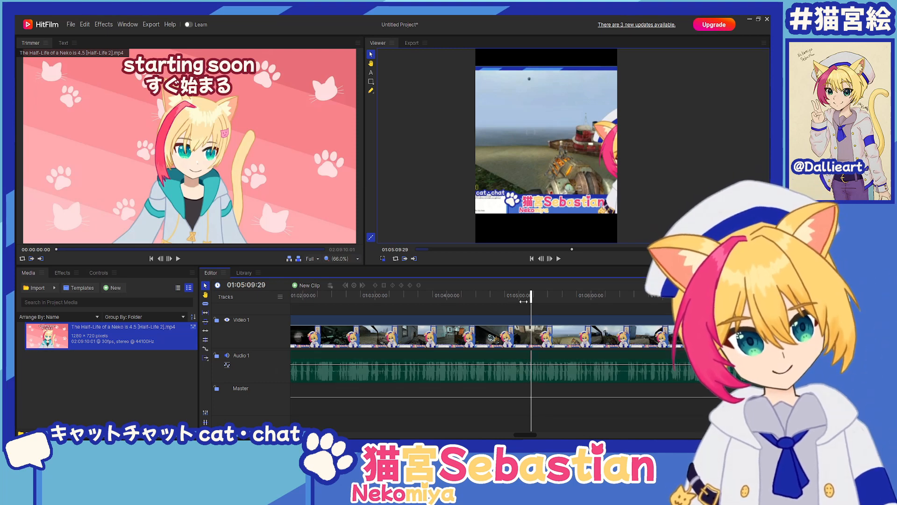
Step: Play the footage from slightly earlier to find the highlight's start and stop at 01:05:07:16
left_click_drag(532, 299, 522, 299)
key("space")
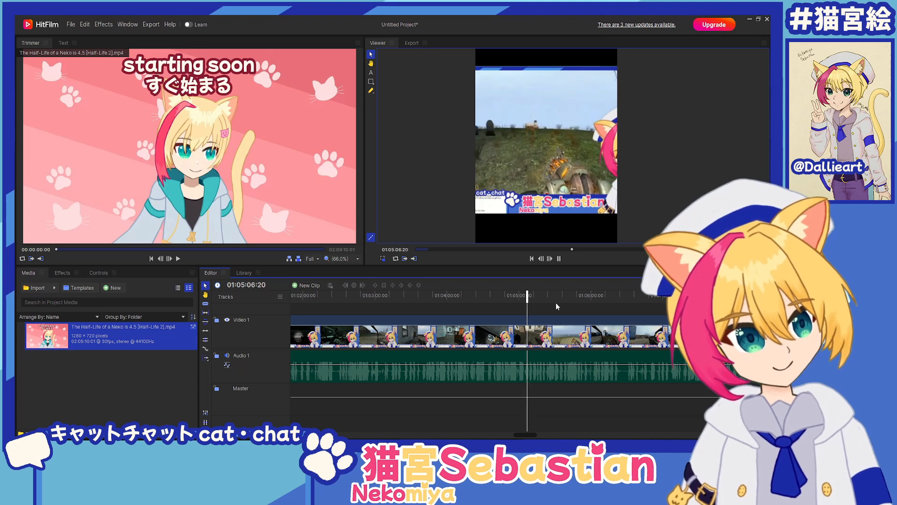
left_click(559, 258)
Step: Split the stream clip at the start of the highlight, at 01:05:06:03
scroll(542, 316, "up", 3)
scroll(538, 314, "up", 2)
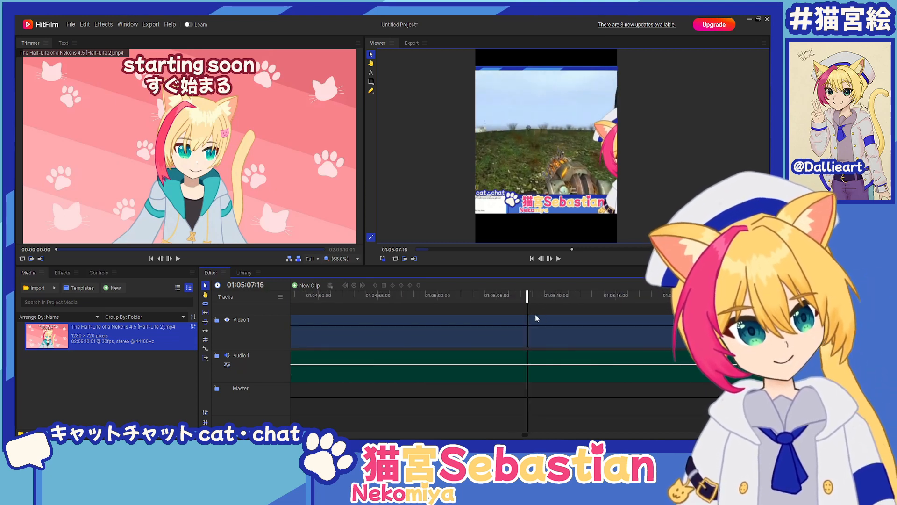
left_click_drag(527, 296, 511, 297)
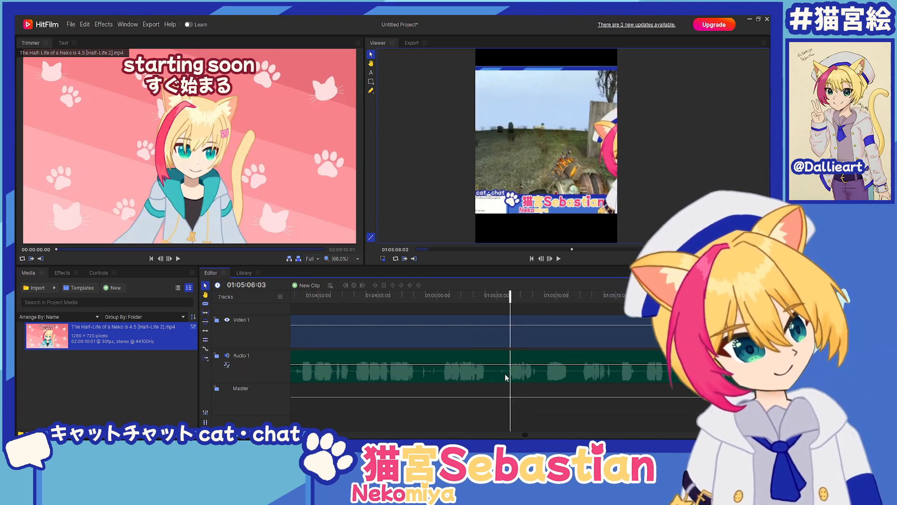
left_click_drag(552, 342, 426, 353)
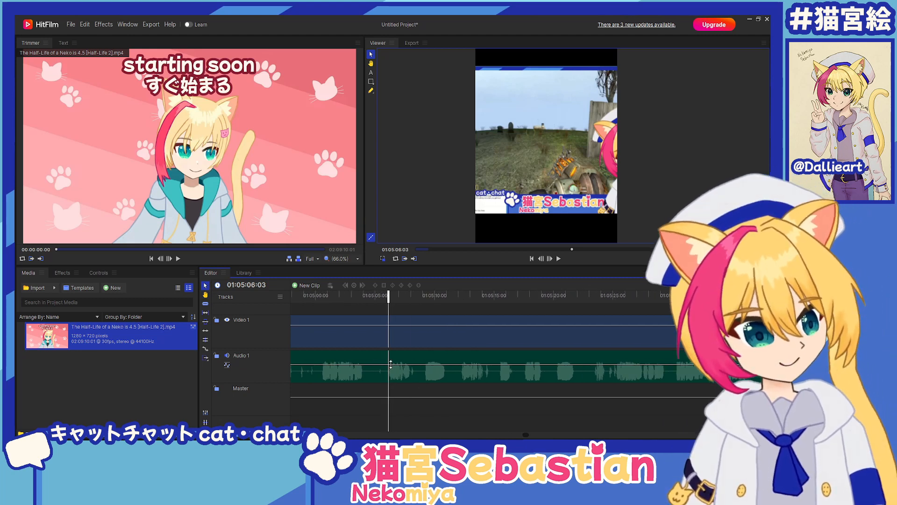
scroll(434, 344, "up", 2)
left_click_drag(552, 334, 393, 347)
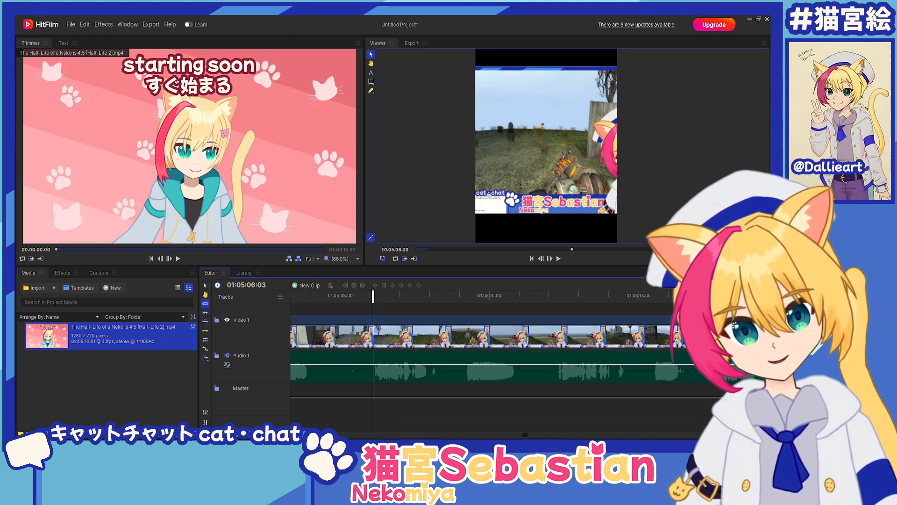
left_click(374, 331)
Step: Shift the section after the split later to leave a small gap, and set the playhead to its start at 01:05:07:01
left_click_drag(407, 335, 436, 329)
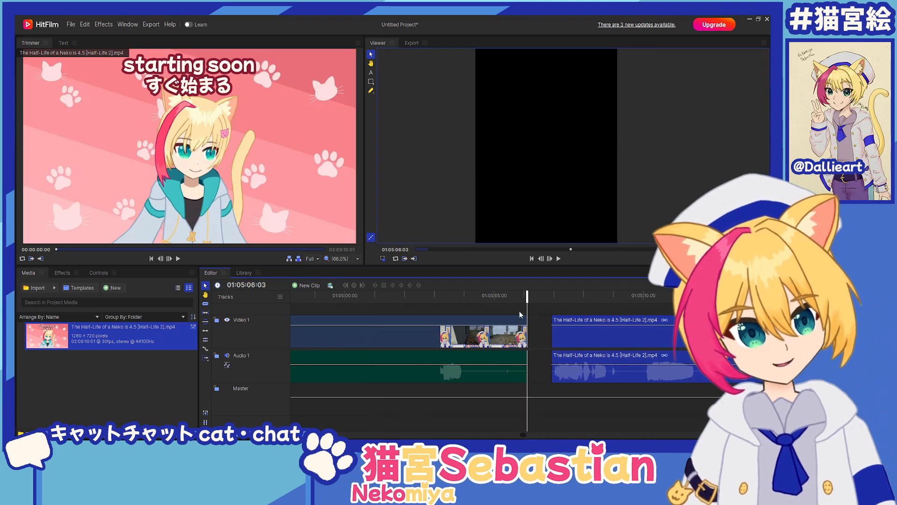
left_click_drag(492, 327, 388, 342)
left_click(387, 341)
left_click(449, 299)
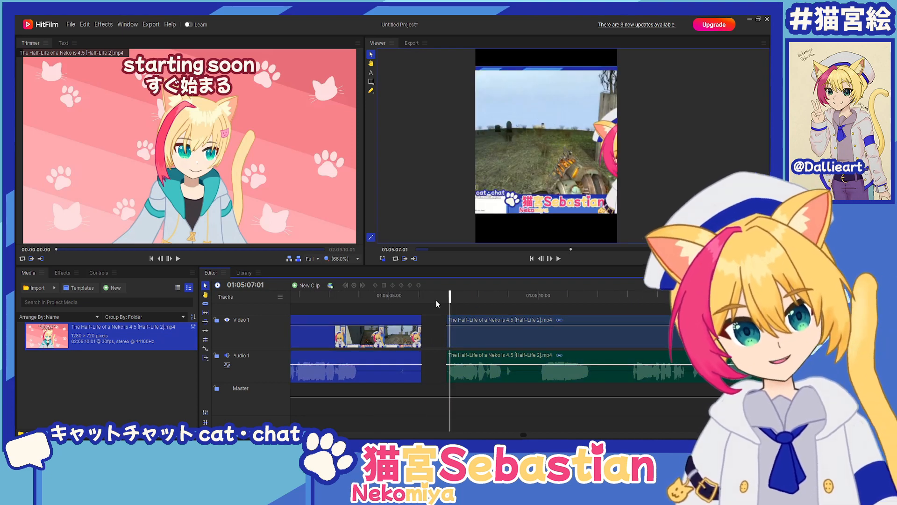
Step: Play through the highlight and split the clip at its end, at 01:05:25:08
key("minus")
key("minus")
left_click_drag(647, 350, 492, 353)
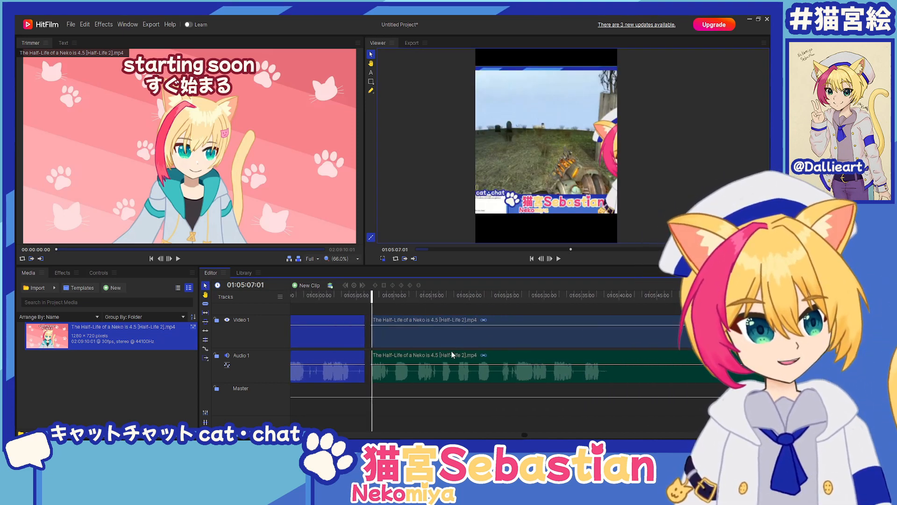
left_click(411, 316)
key("space")
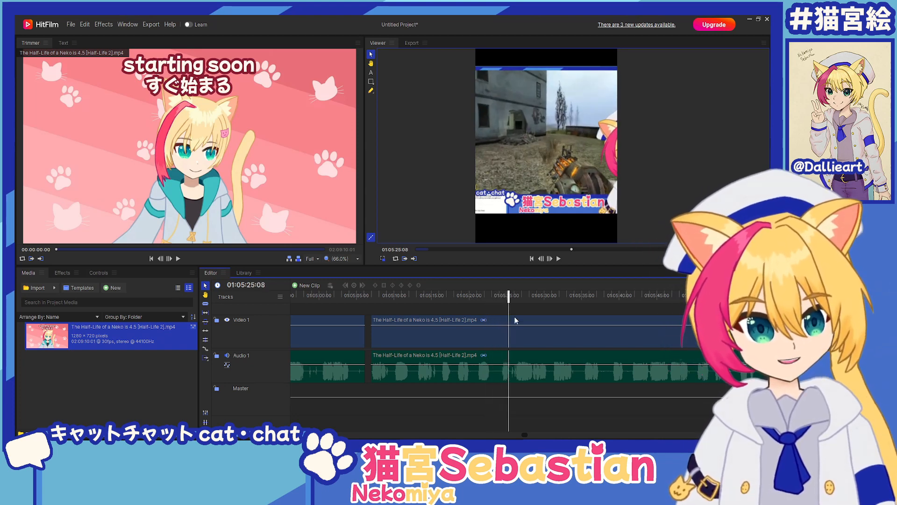
key("space")
key("ctrl+shift+d")
Step: Return the playhead to 01:05:06:28 and delete the footage before and after the highlight clip
left_click_drag(509, 297, 373, 308)
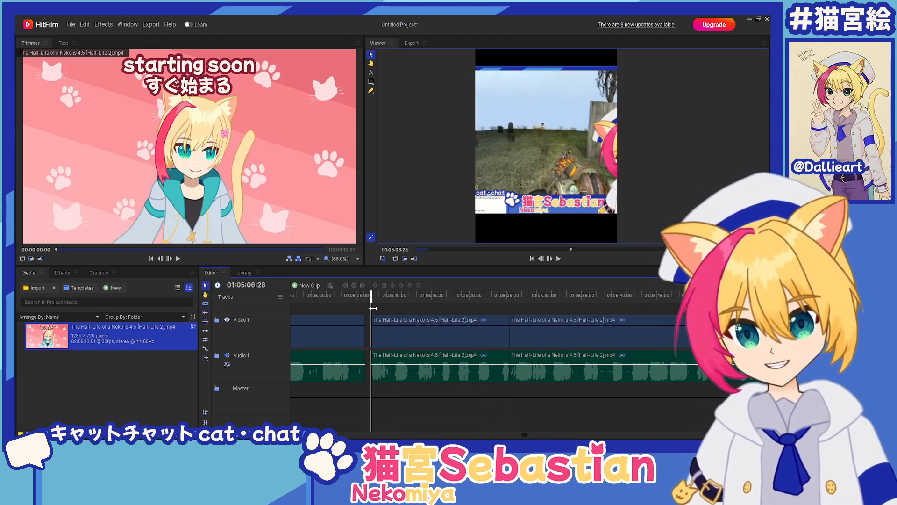
left_click(350, 340)
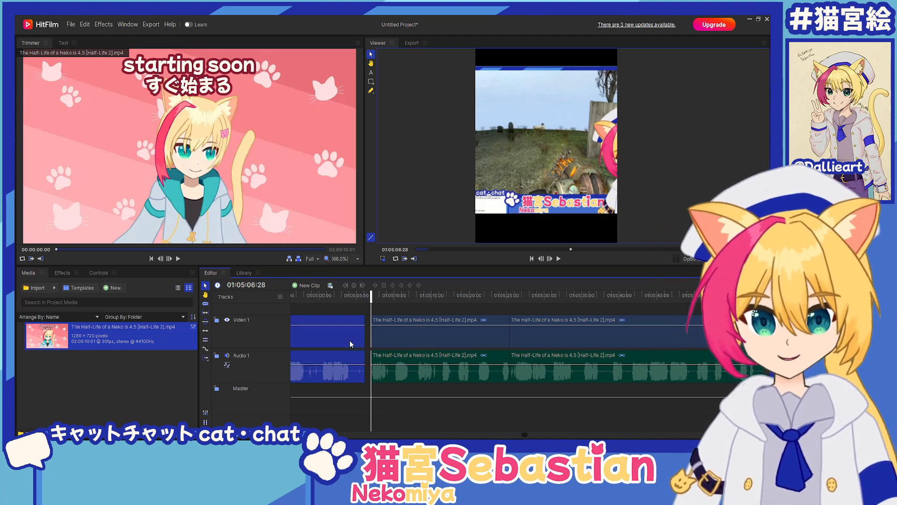
key("Delete")
left_click(526, 335)
key("Delete")
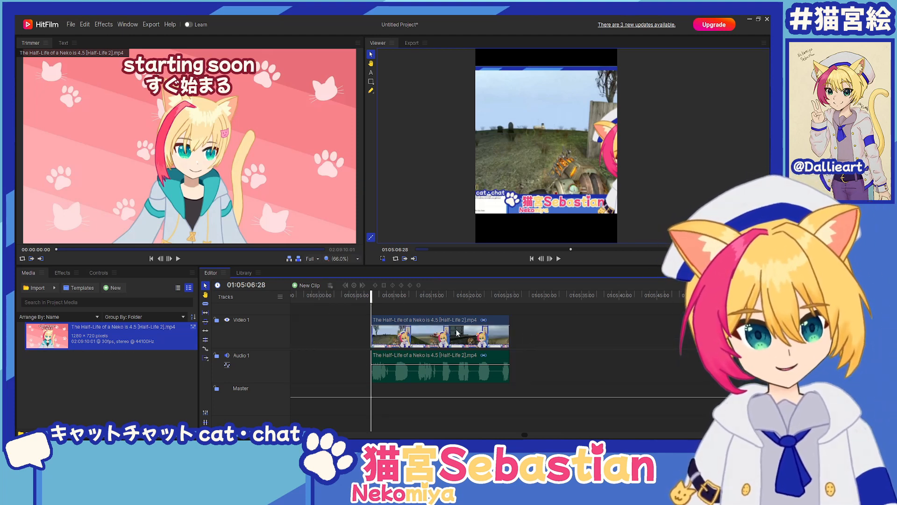
Step: Undo the deletion of the footage on both sides of the highlight clip
left_click(450, 337)
scroll(448, 334, "down", 3)
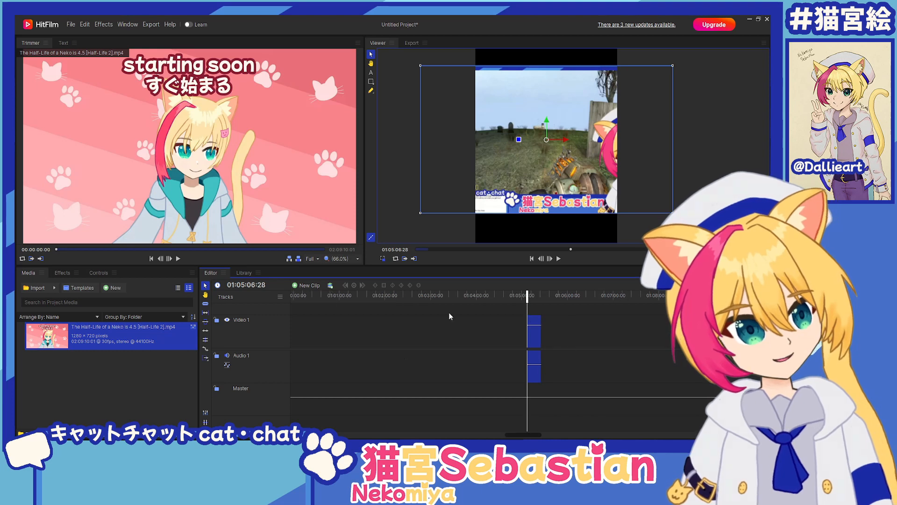
scroll(420, 323, "up", 2)
key("ctrl+z")
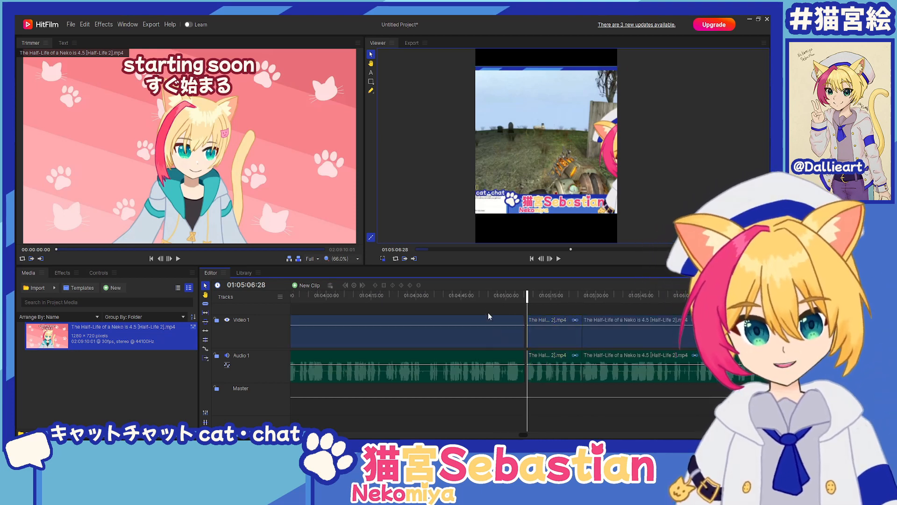
Step: Delete the segments before and after the highlight, keeping only the short clip between the two splits
key("Delete")
left_click(603, 341)
key("Delete")
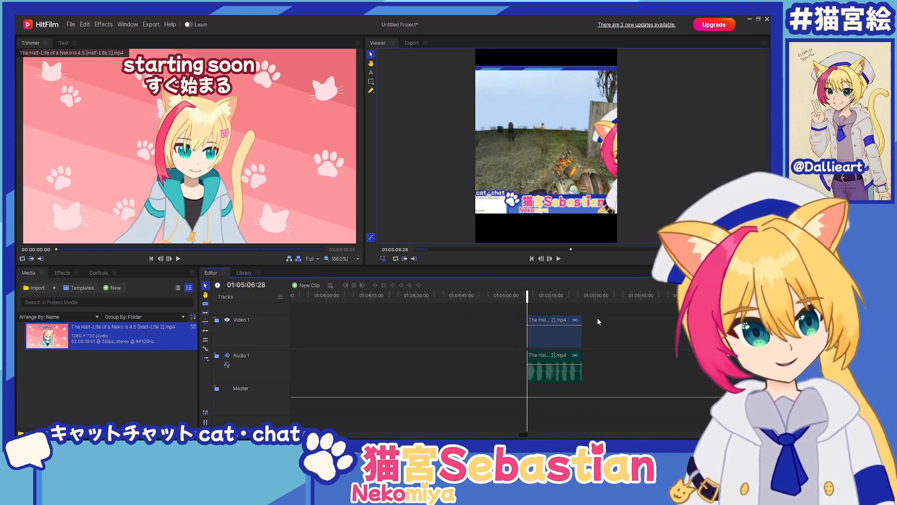
Step: Cut the remaining highlight clip from its position and place it at the start of the timeline, 00:00:00:00
left_click(537, 332)
scroll(408, 335, "down", 3)
scroll(405, 329, "down", 2)
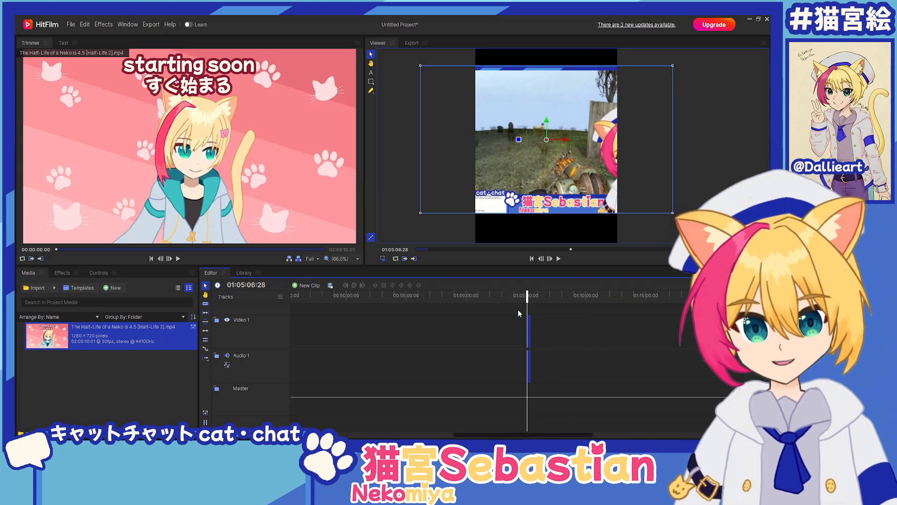
key("Delete")
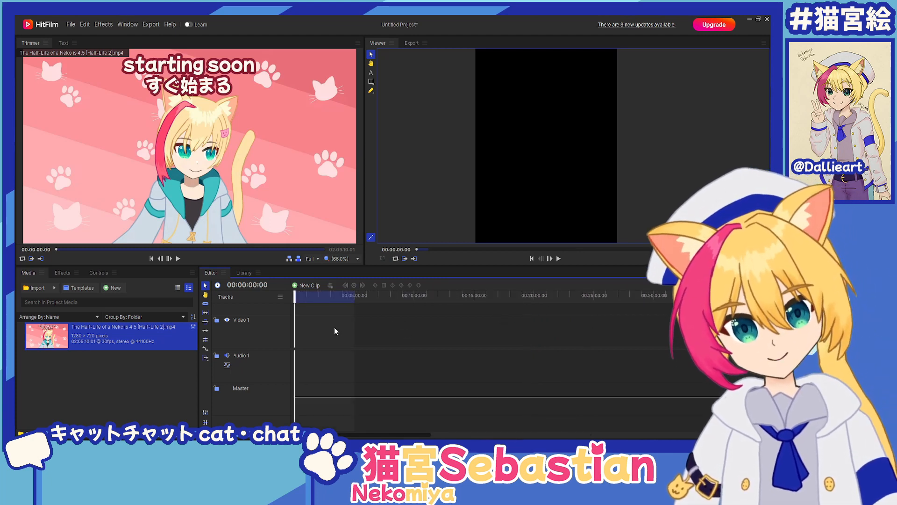
key("ctrl+z")
left_click_drag(295, 296, 264, 297)
scroll(381, 328, "up", 2)
left_click(587, 311)
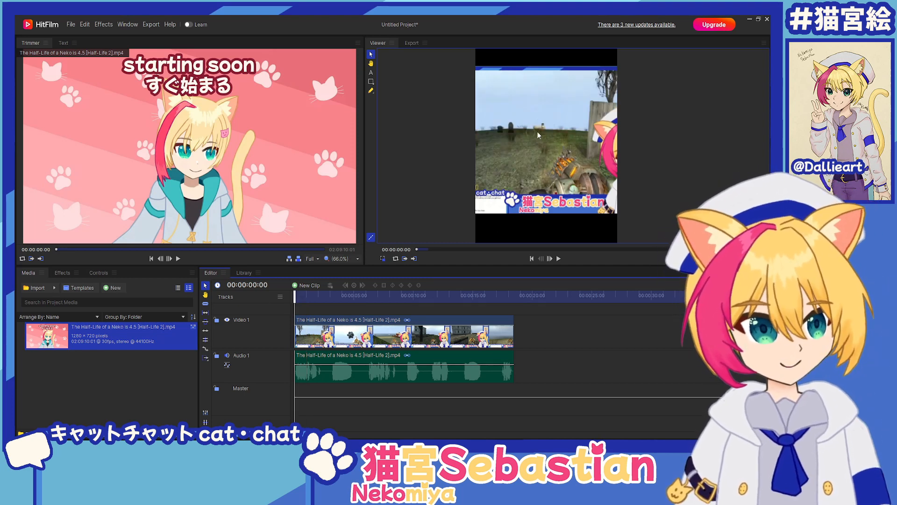
Step: Try to reposition the highlight clip within the vertical frame in the viewer, and undo the change
left_click_drag(537, 131, 587, 165)
key("ctrl+z")
key("ctrl+z")
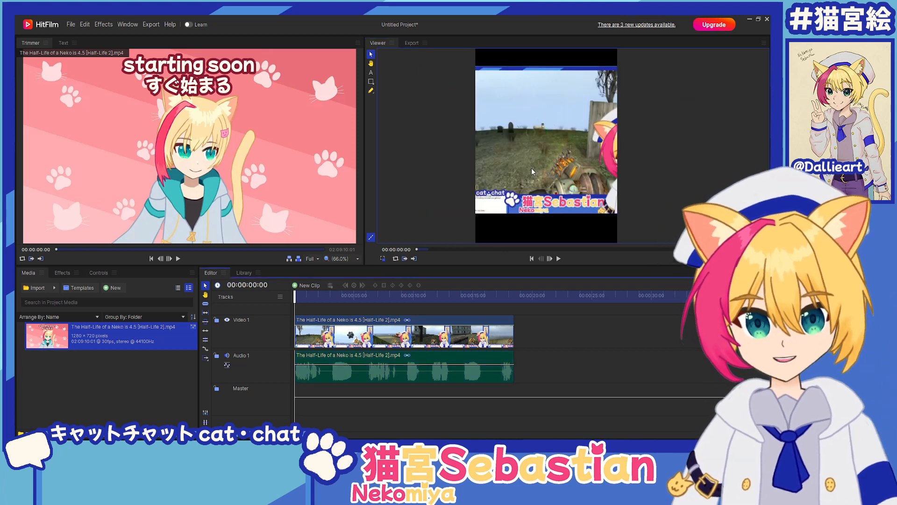
Step: Copy the highlight clip and paste a duplicate after it on the same track, at 00:00:21:01
scroll(531, 167, "down", 1)
scroll(545, 157, "down", 2)
scroll(562, 147, "up", 2)
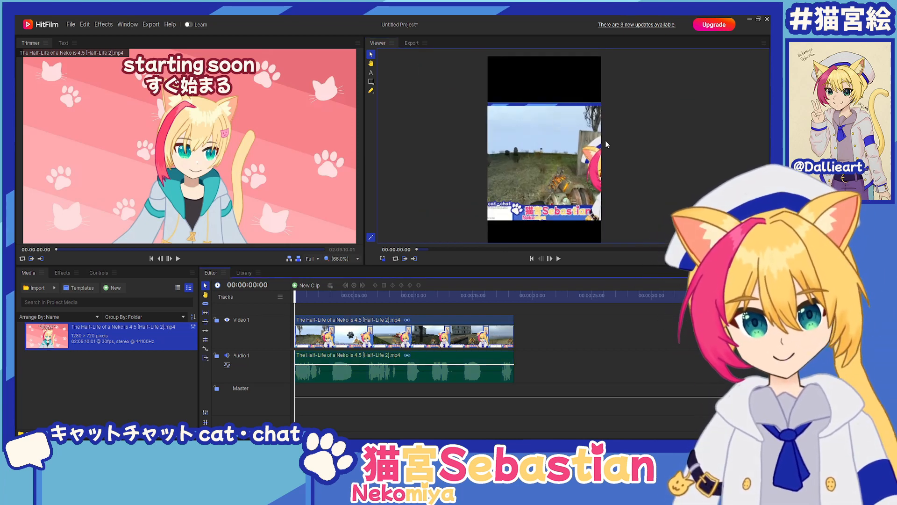
scroll(521, 136, "down", 1)
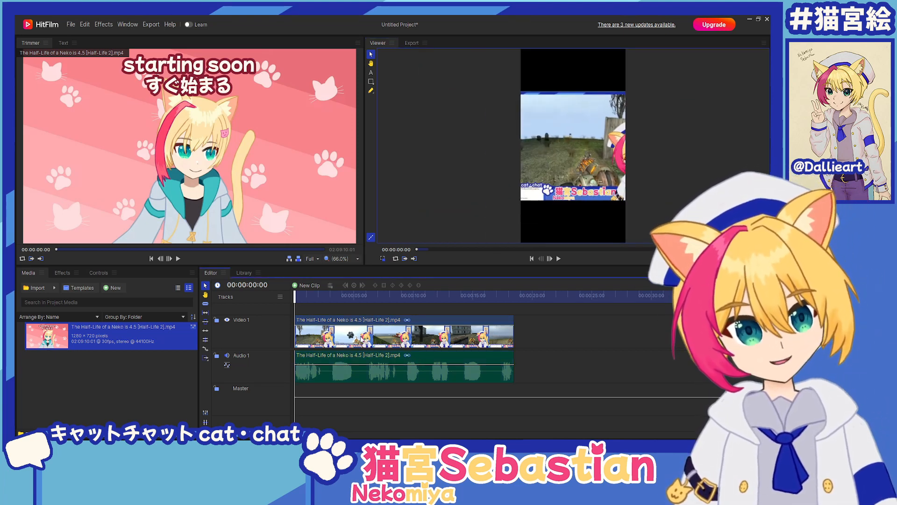
left_click(340, 338)
key("ctrl+c")
scroll(610, 322, "right", 3)
left_click(403, 298)
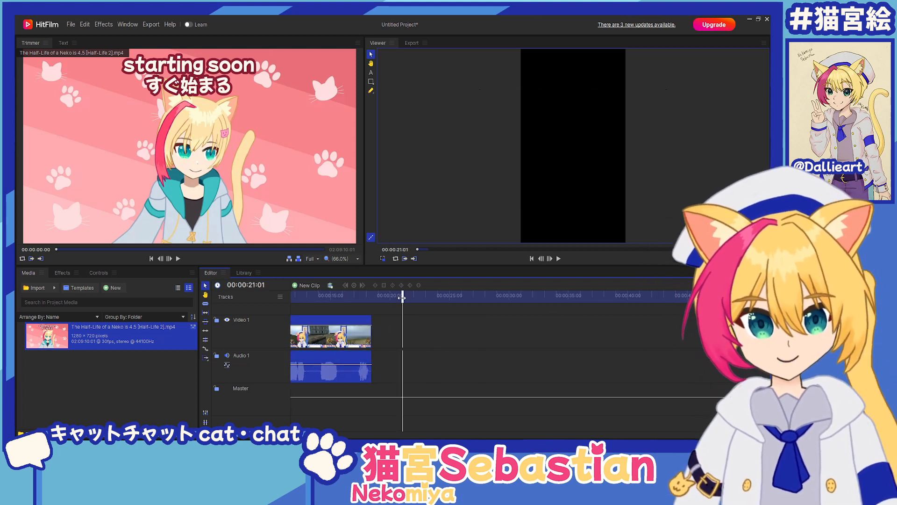
key("ctrl+v")
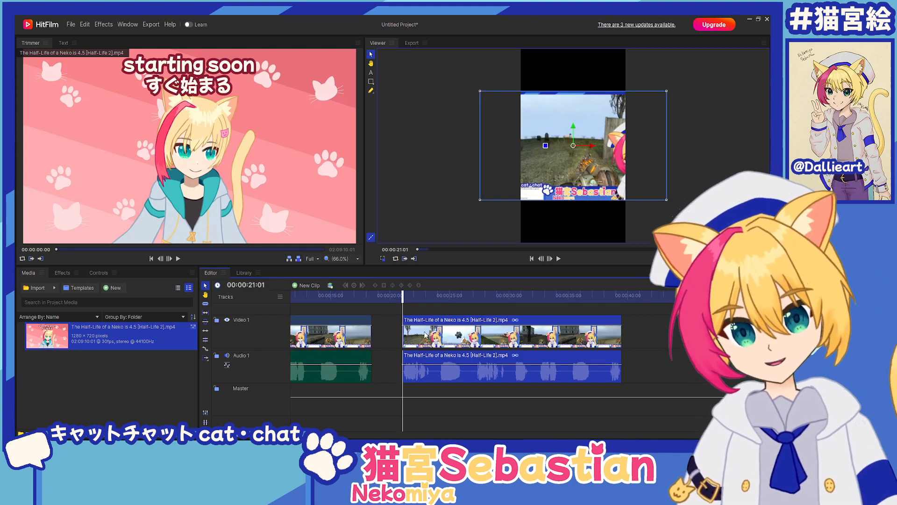
Step: Unlink the duplicate clip's audio from its video and delete only the duplicate's audio
left_click(432, 297)
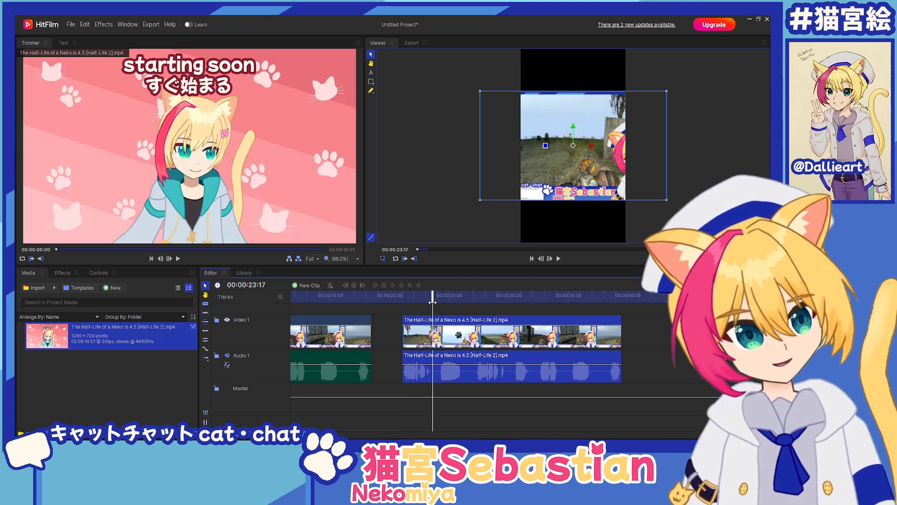
left_click_drag(458, 322, 467, 365)
left_click(496, 311)
key("Delete")
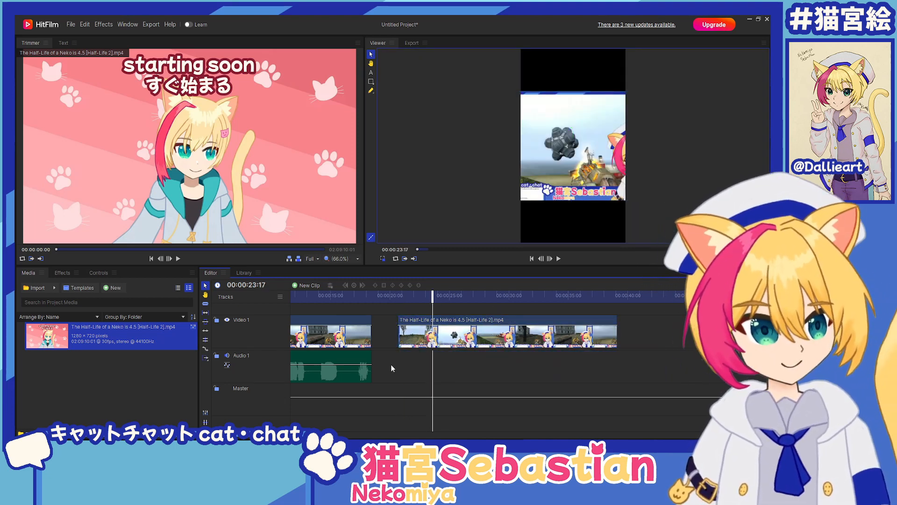
Step: Move the video-only duplicate onto a new track above the original, aligned with the timeline start, and preview the frame at 00:00:01:28
scroll(392, 369, "left", 3)
mouse_move(423, 297)
left_mouse_down()
mouse_move(386, 297)
mouse_move(416, 298)
left_mouse_up()
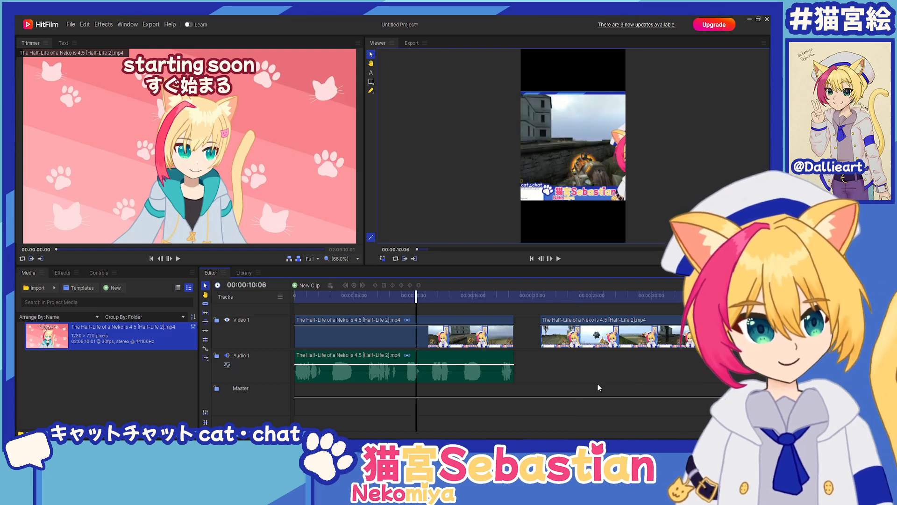
left_click_drag(563, 327, 315, 321)
left_click_drag(414, 295, 317, 295)
Step: Place the duplicate in the lower half of the frame and the original in the upper half, shifted left to bring the avatar into view
left_click_drag(561, 145, 573, 201)
left_click_drag(567, 122, 566, 89)
left_click_drag(621, 115, 578, 100)
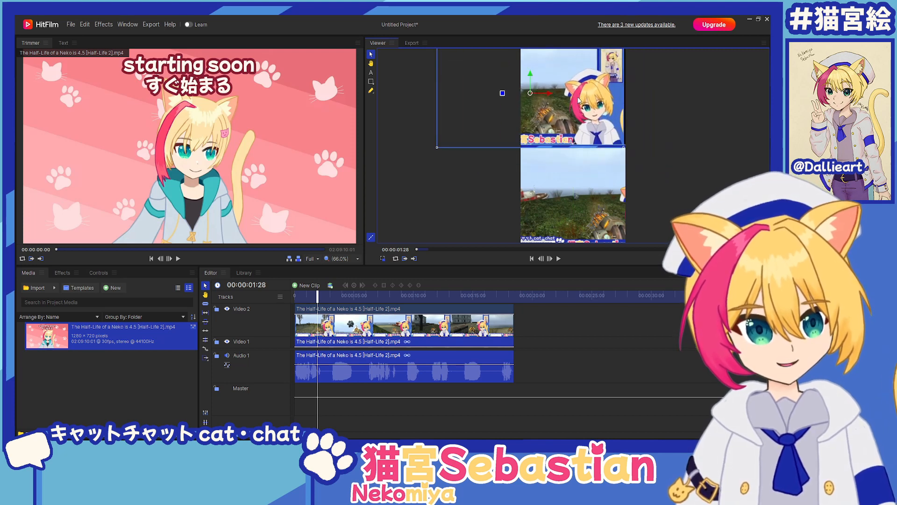
Step: Enlarge the upper clip and reposition it so the avatar fills the upper half of the vertical frame
left_click_drag(668, 108, 641, 133)
scroll(618, 129, "up", 1)
scroll(641, 128, "up", 1)
scroll(640, 128, "down", 1)
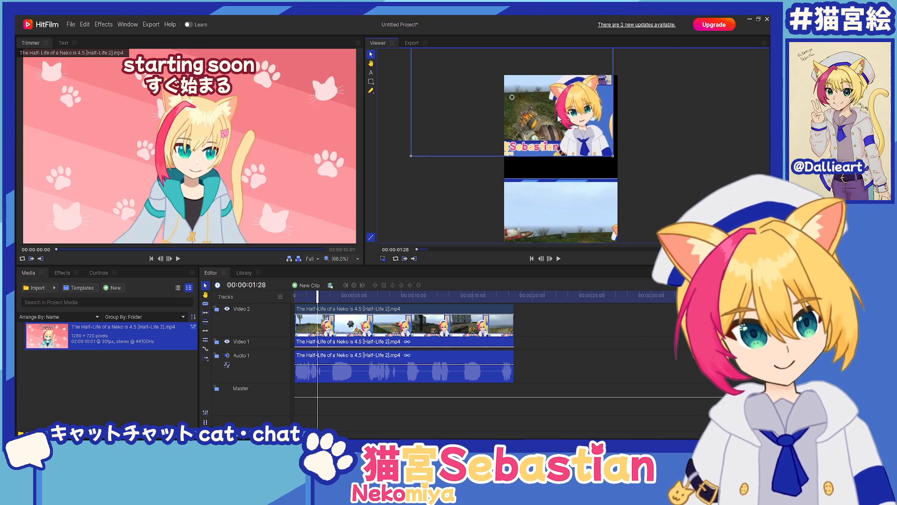
left_click_drag(563, 123, 562, 124)
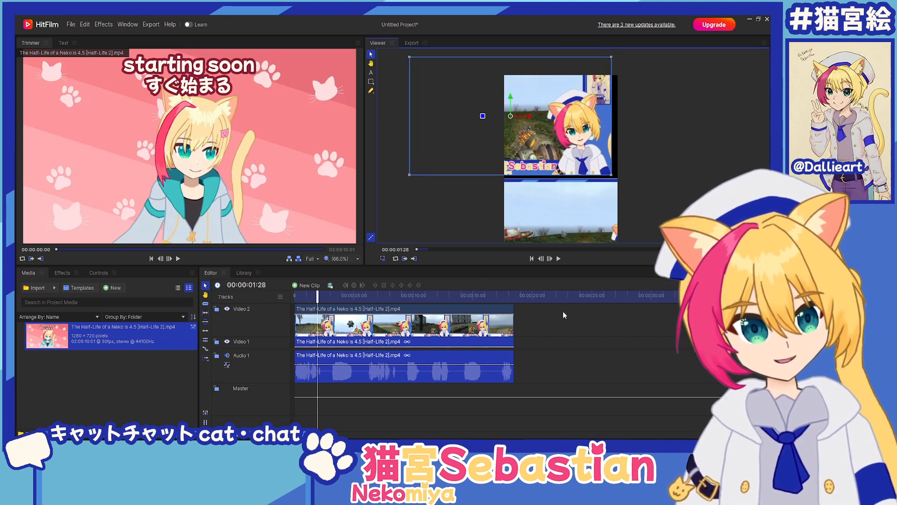
left_click_drag(612, 57, 639, 49)
left_click_drag(607, 118, 589, 102)
left_click_drag(666, 182, 624, 171)
scroll(631, 158, "down", 2)
left_click(571, 208)
left_click(678, 174)
scroll(586, 177, "up", 2)
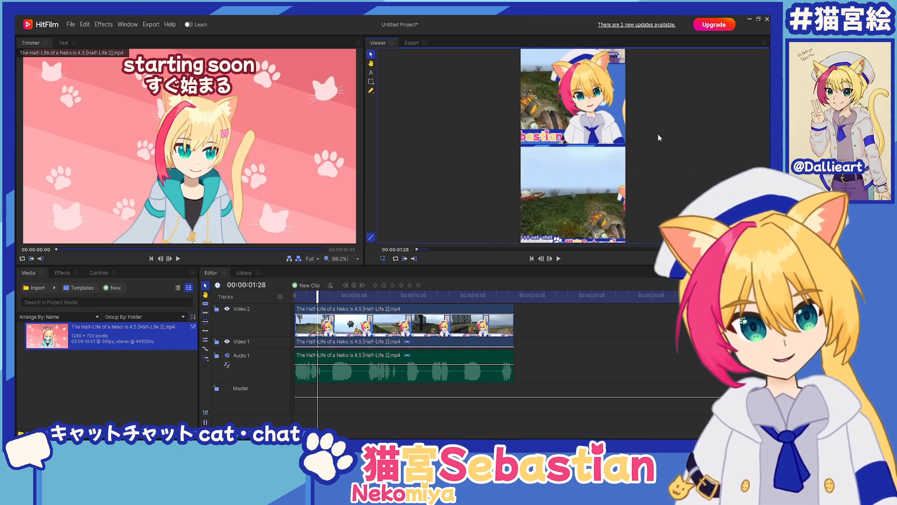
Step: Preview a moment of the playback and scale the upper clip down slightly while keeping the avatar framed above the gameplay
key("space")
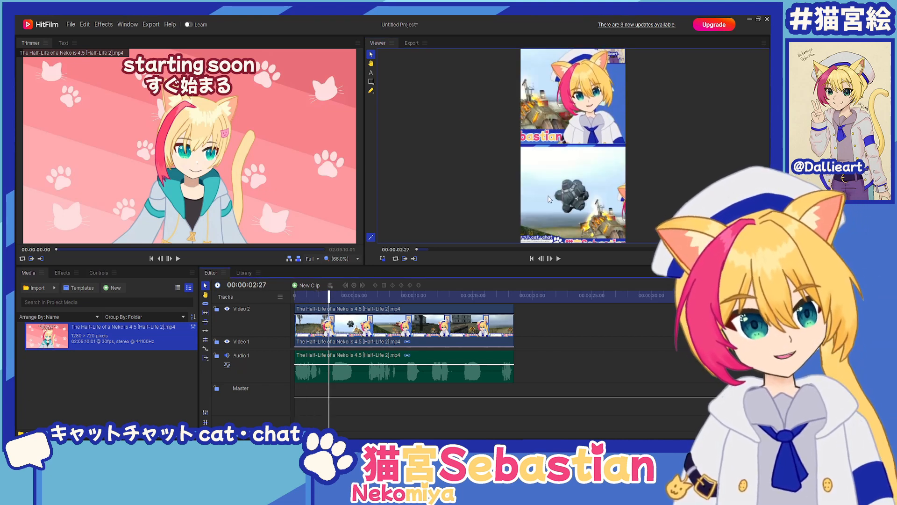
scroll(590, 107, "down", 1)
left_click(590, 107)
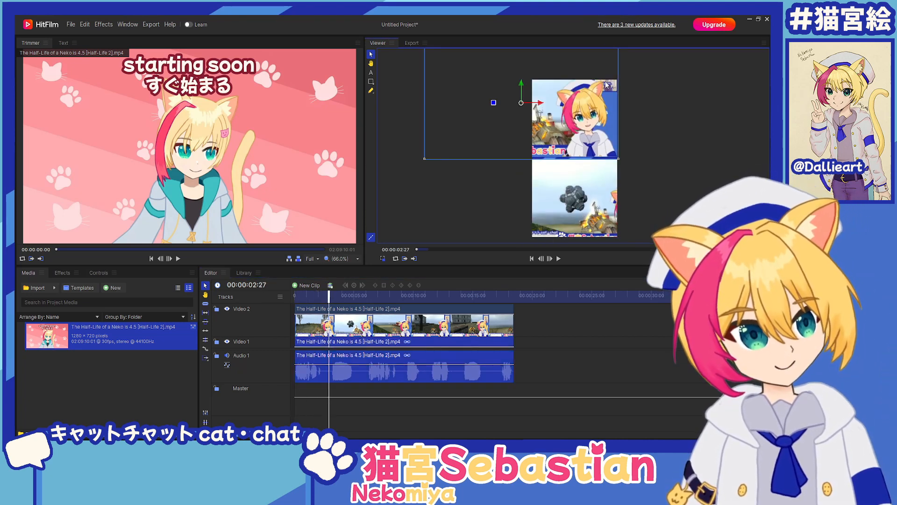
scroll(581, 140, "down", 1)
left_click_drag(607, 77, 601, 81)
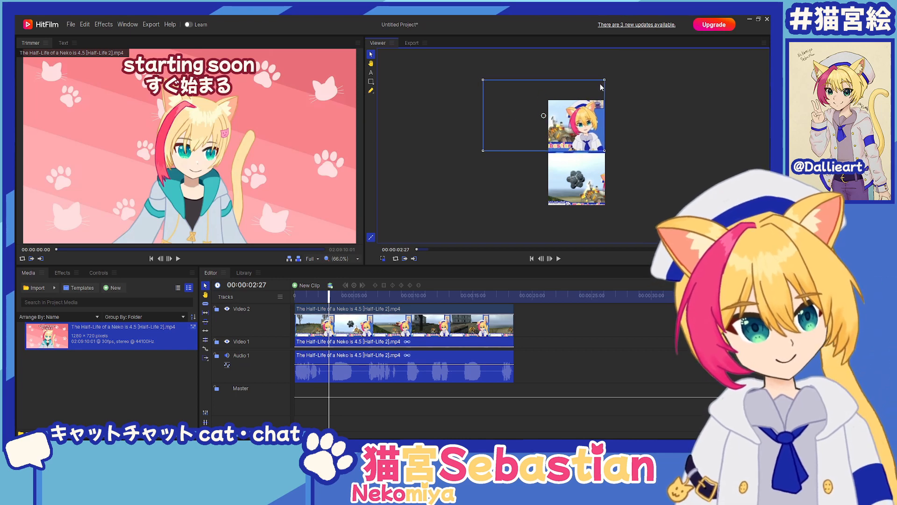
scroll(584, 107, "up", 1)
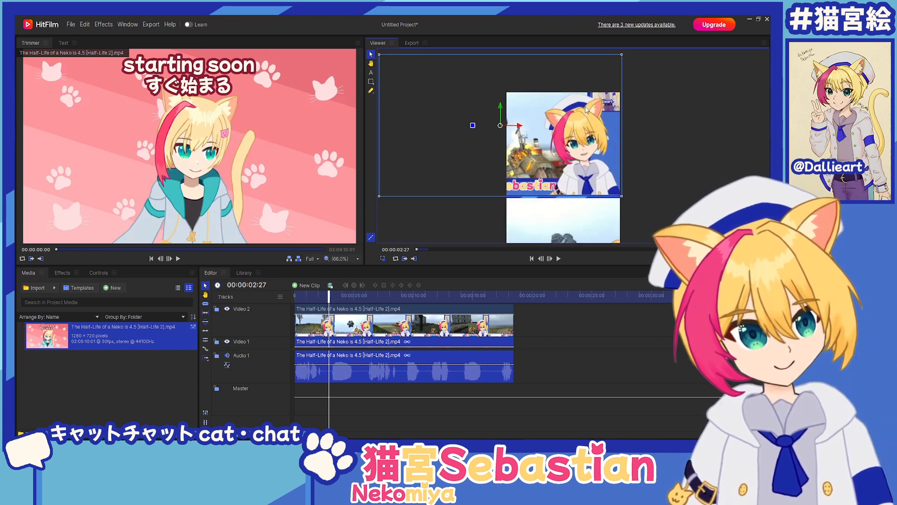
scroll(587, 110, "down", 1)
left_click(517, 351)
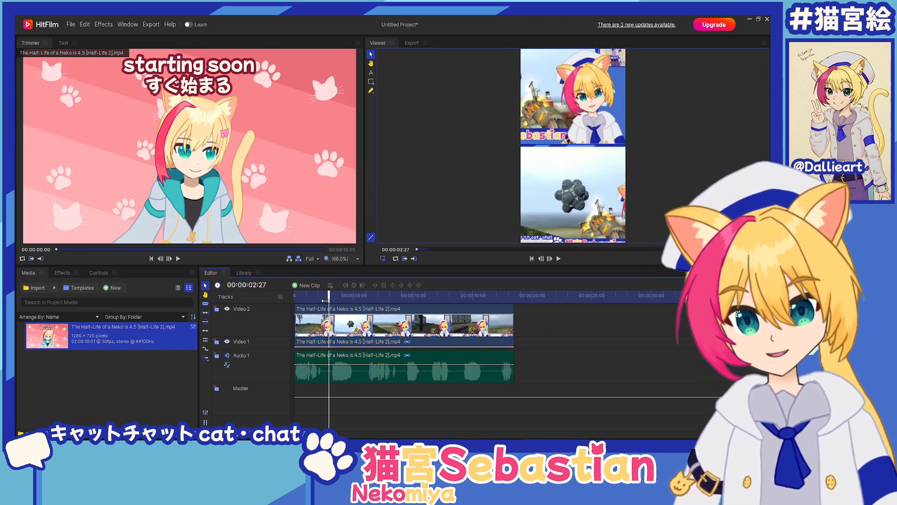
Step: Play the edit from the start and shift the lower gameplay clip slightly to the right within the frame
key("Home")
key("space")
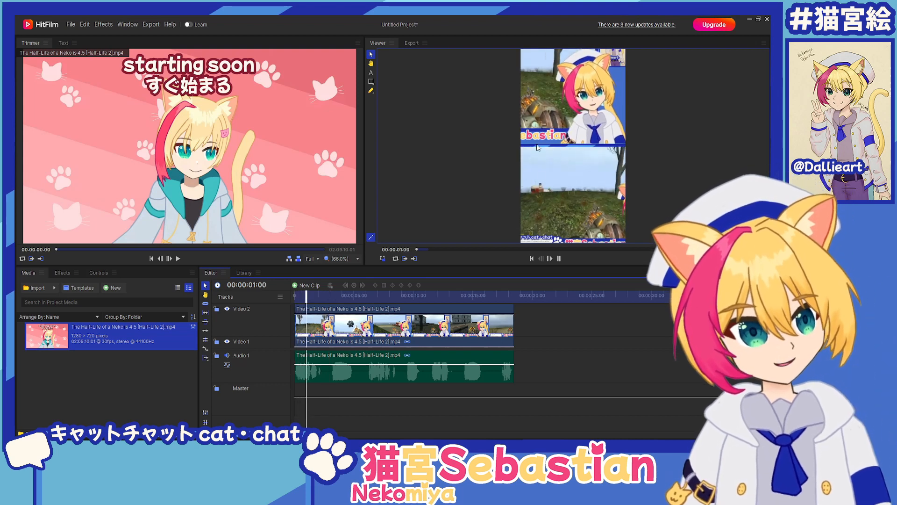
key("space")
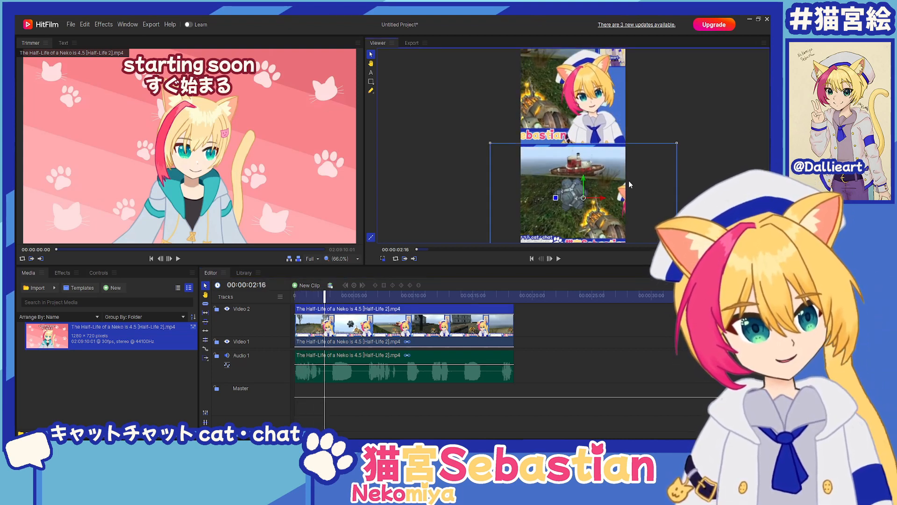
left_click(600, 196)
left_click(548, 321)
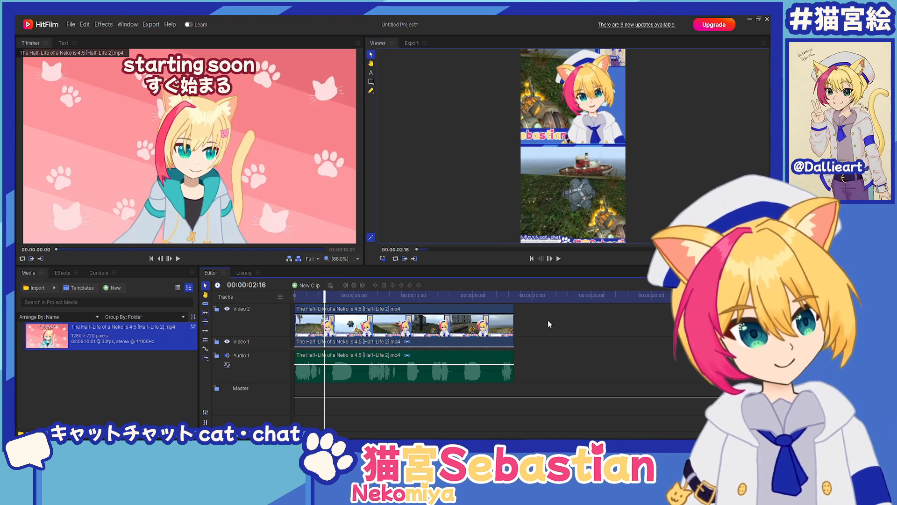
Step: Play and scrub through the highlight to check the stacked layout, and return the playhead to 00:00:00:00
key("space")
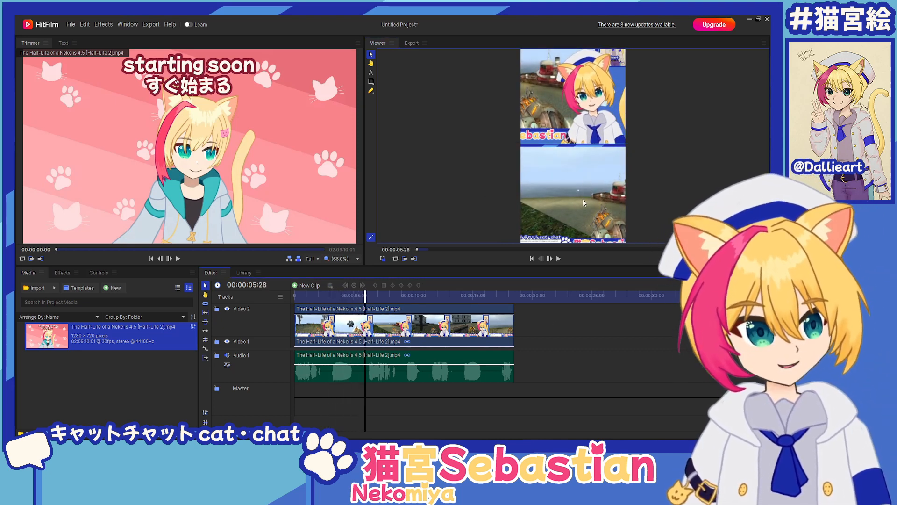
left_click(559, 258)
left_click(394, 294)
left_click_drag(393, 294, 468, 289)
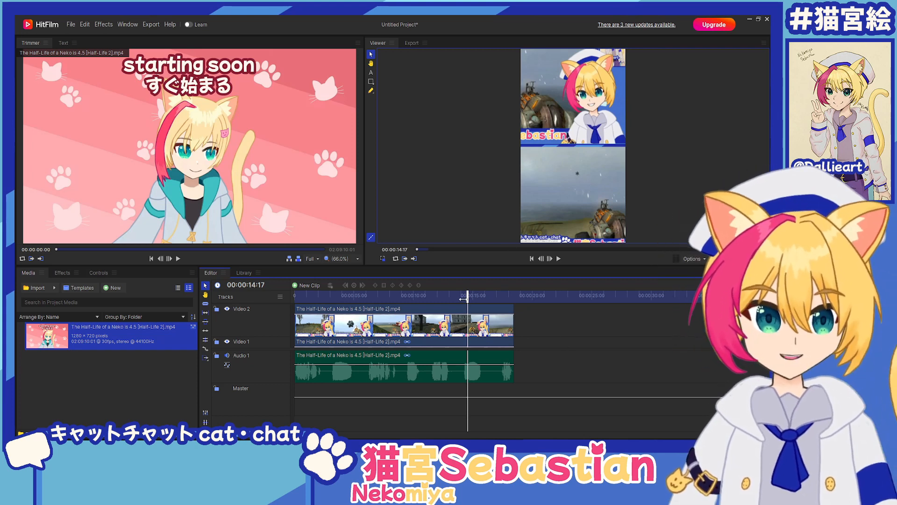
left_click_drag(463, 299, 294, 293)
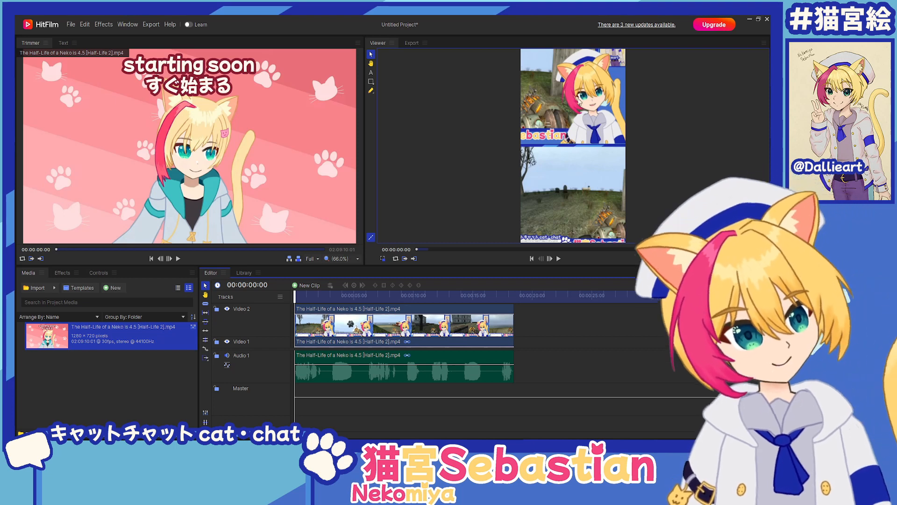
left_click(555, 102)
left_click(568, 215)
left_click(542, 335)
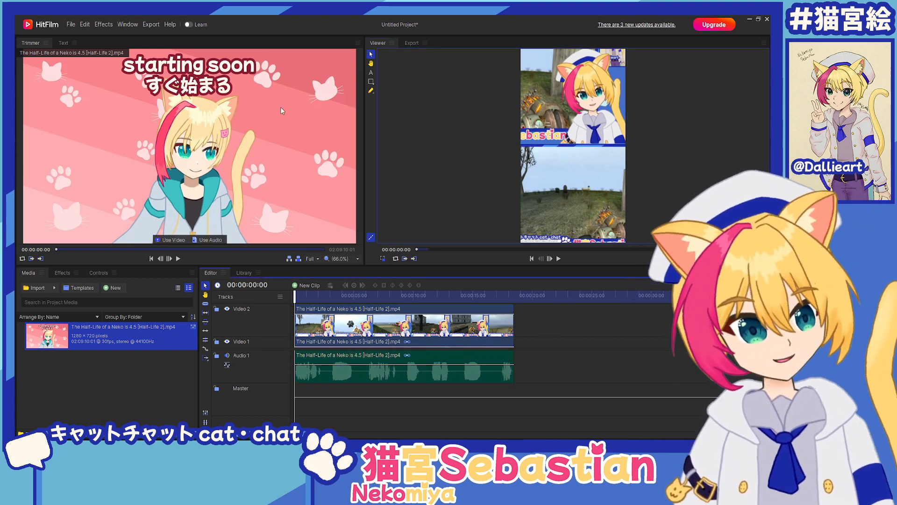
Step: Add a text layer reading "text" at the seam between the upper and lower clips
left_click(372, 73)
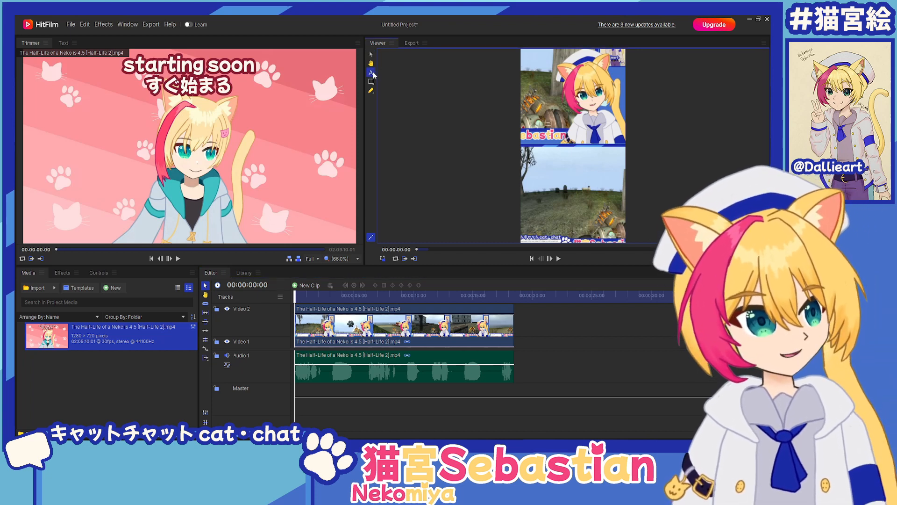
left_click(64, 43)
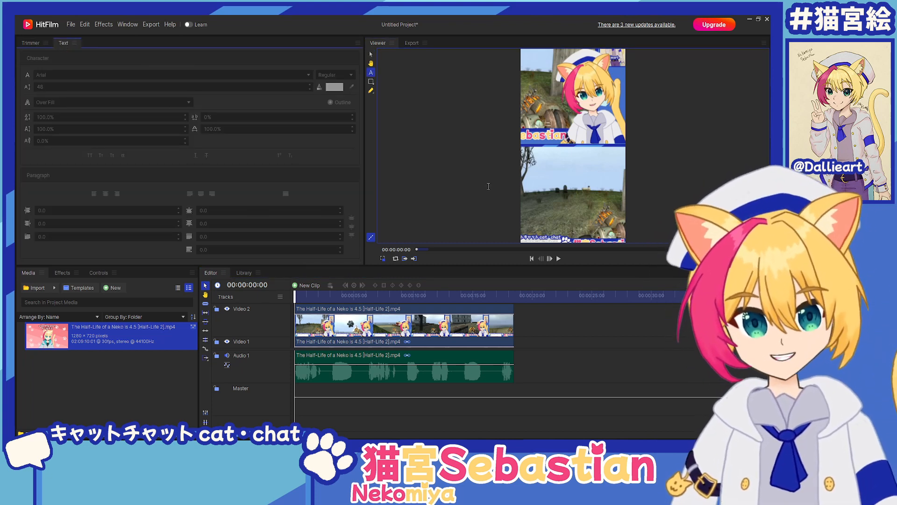
left_click_drag(476, 131, 411, 118)
scroll(443, 126, "up", 1)
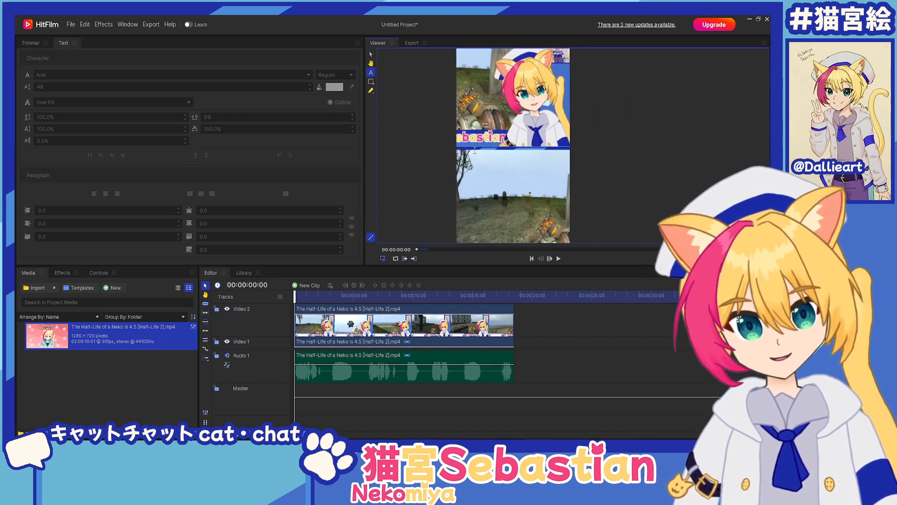
left_click(507, 148)
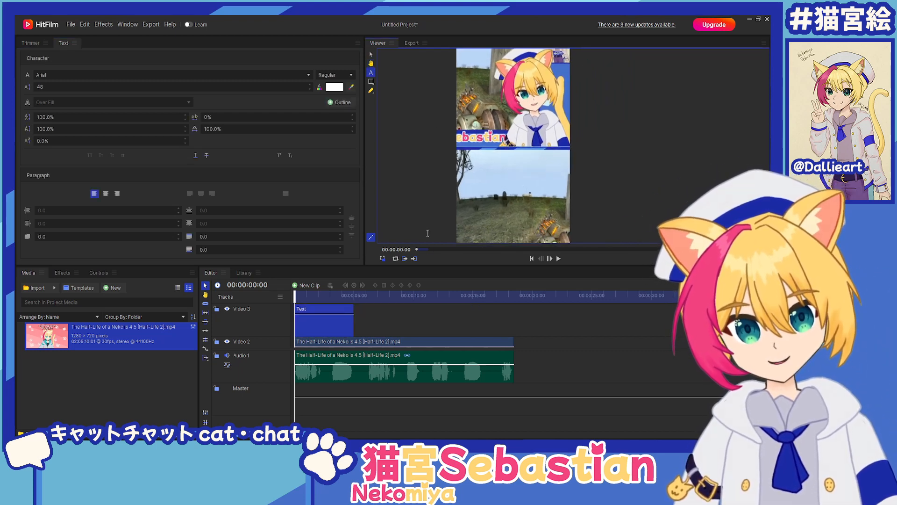
type("ttext")
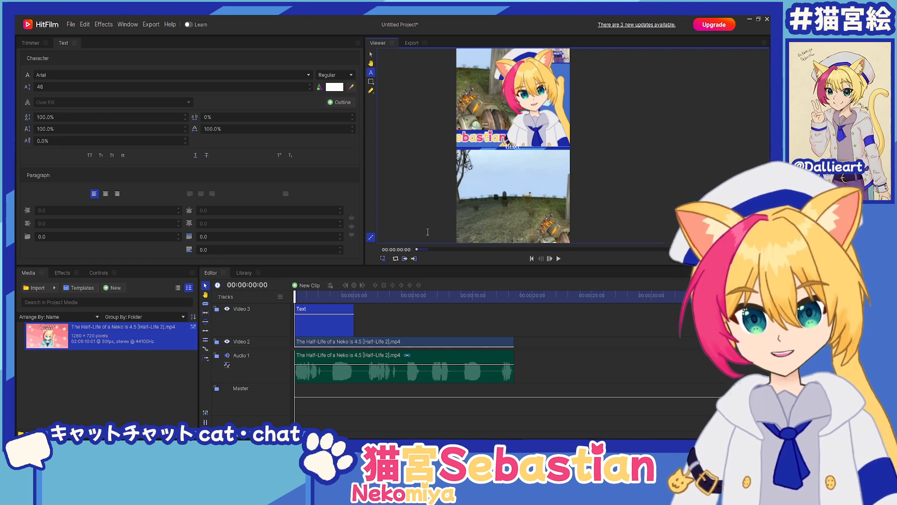
left_click(372, 54)
scroll(523, 129, "up", 3)
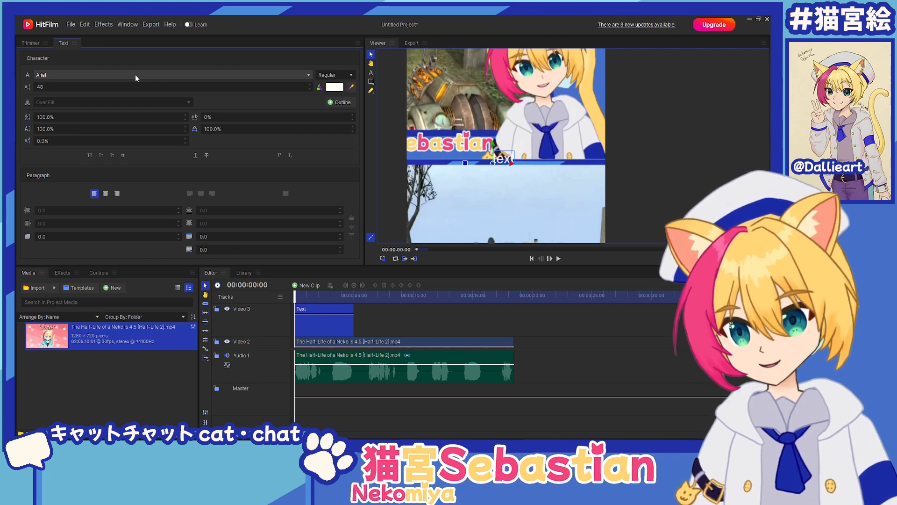
Step: Format the caption in the Mochiy Pop One font at size 108 with centred alignment
left_click(136, 75)
left_click(57, 302)
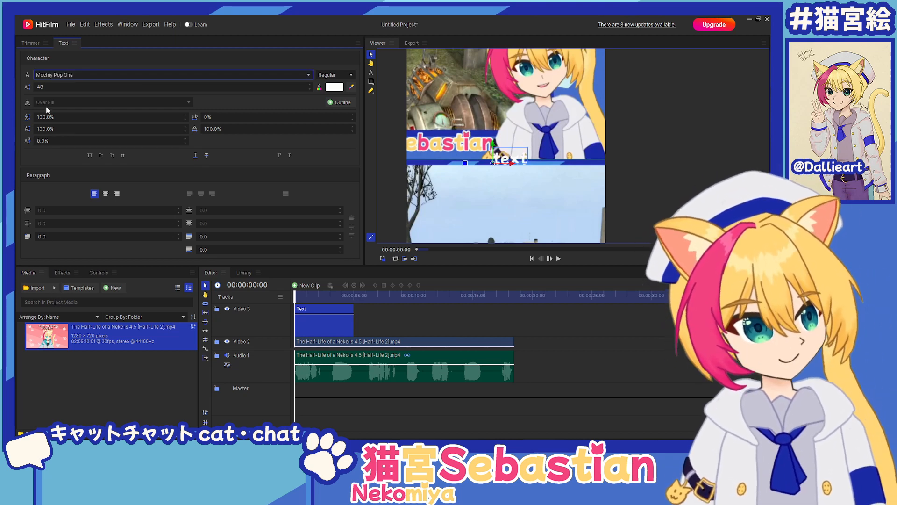
double_click(92, 86)
type("108")
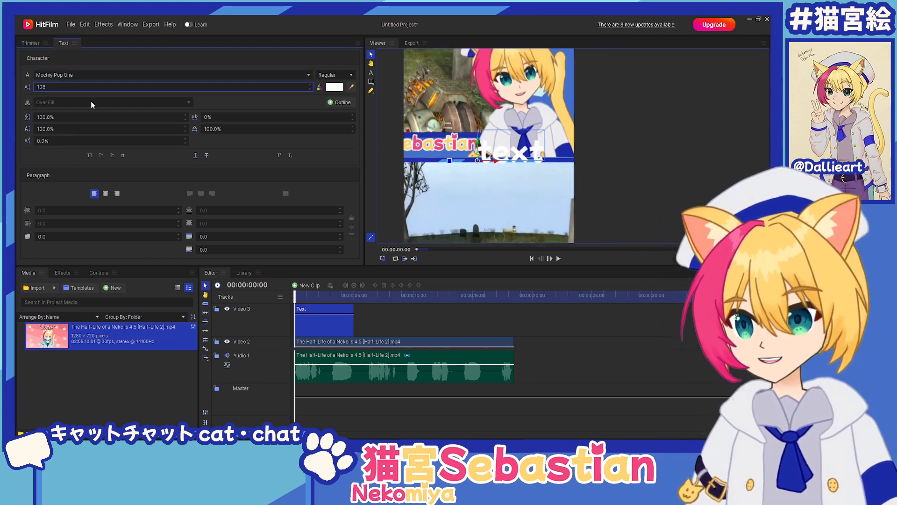
left_click(106, 193)
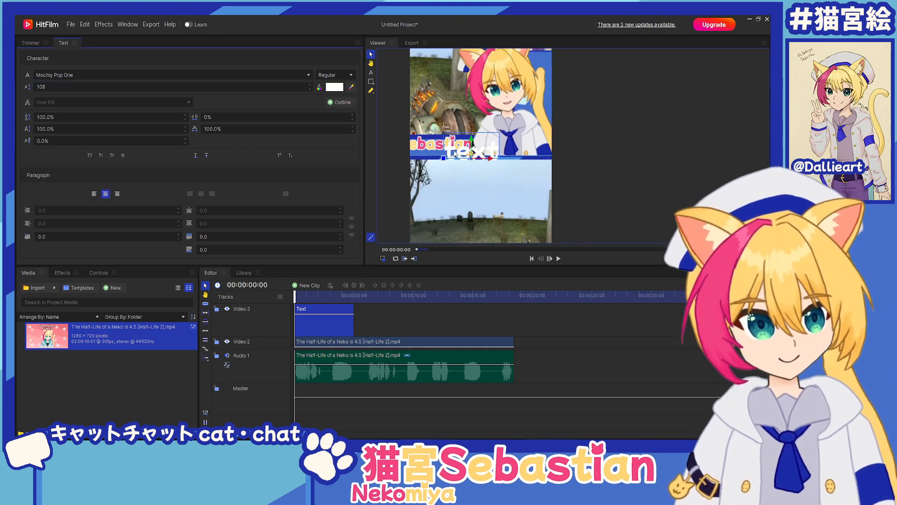
Step: Move the caption to the horizontal middle of the frame, over the seam between the two clips, and keep it selected
left_click_drag(472, 157, 481, 163)
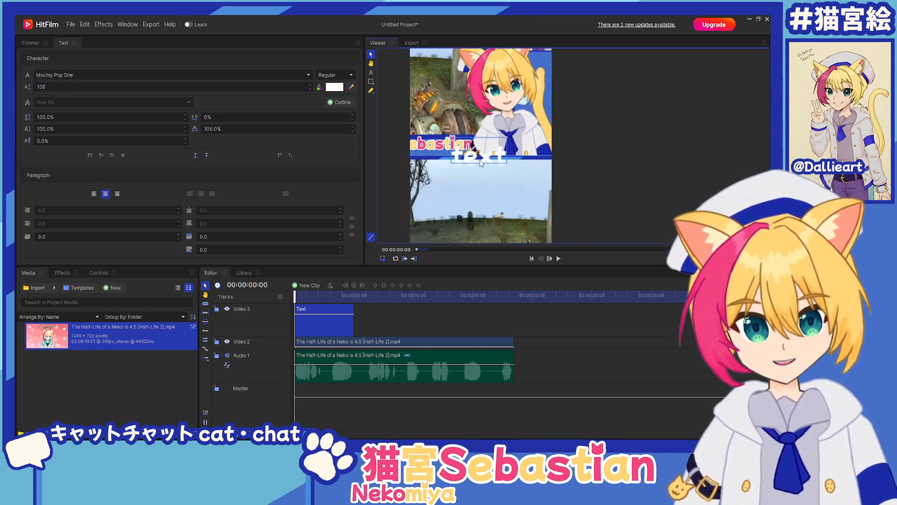
scroll(670, 162, "down", 2)
left_click(576, 147)
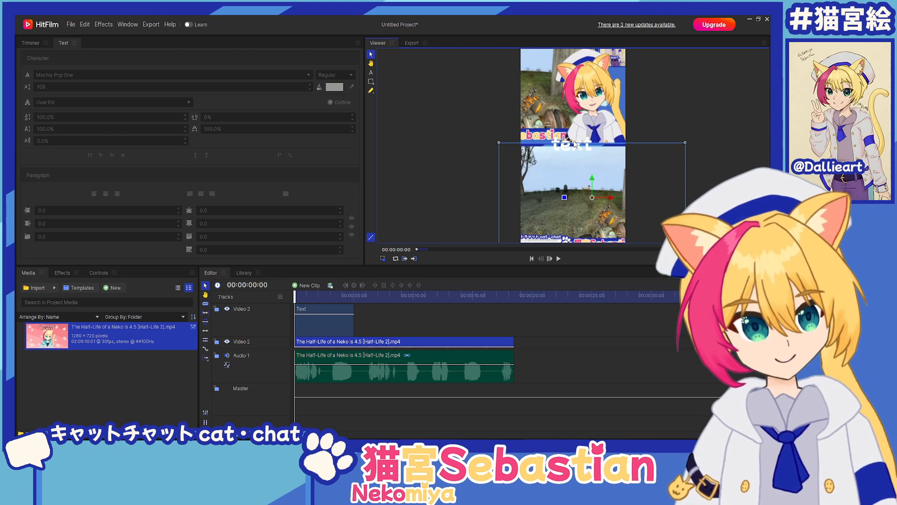
left_click(574, 144)
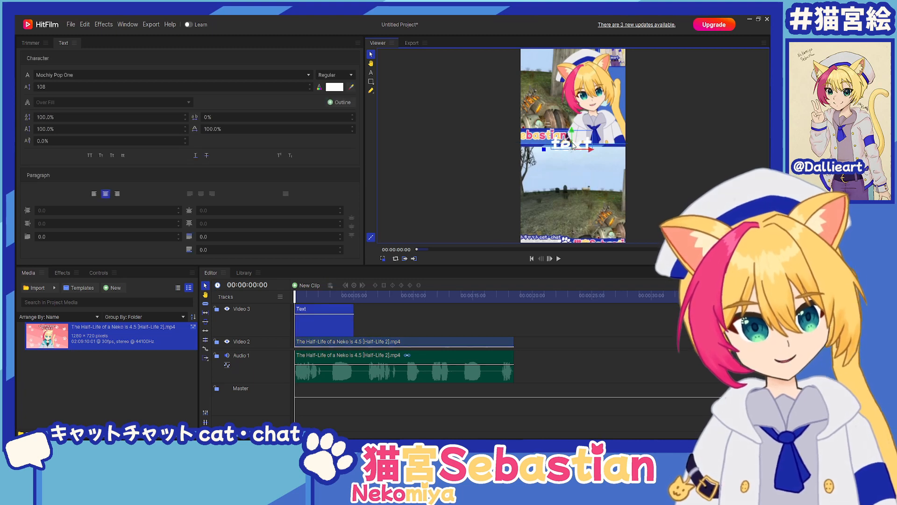
Step: Add a text outline to the caption and colour it pink by sampling the pink streak in the avatar's hair
left_click(333, 102)
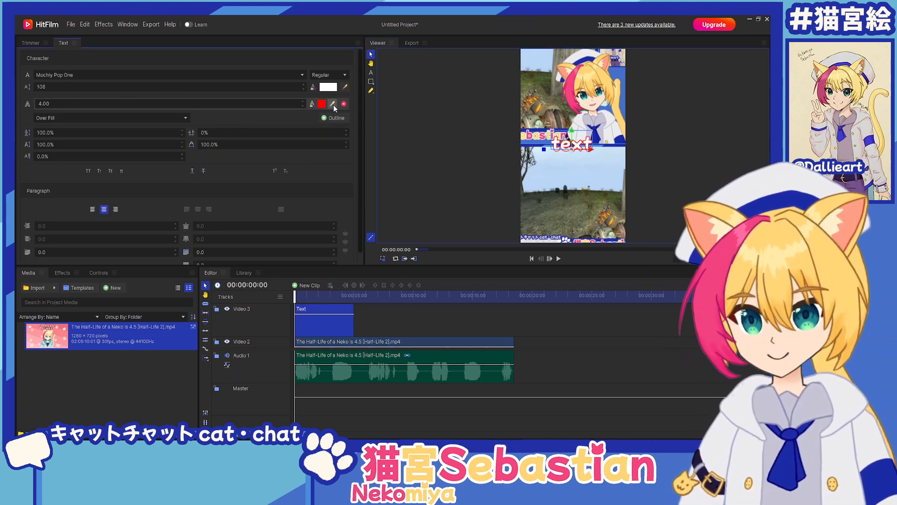
left_click(321, 104)
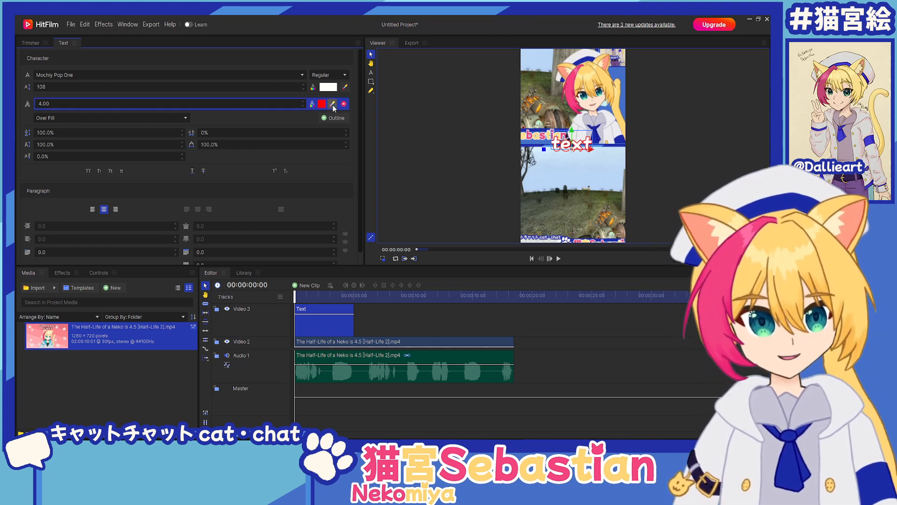
scroll(577, 68, "up", 3)
left_click(333, 103)
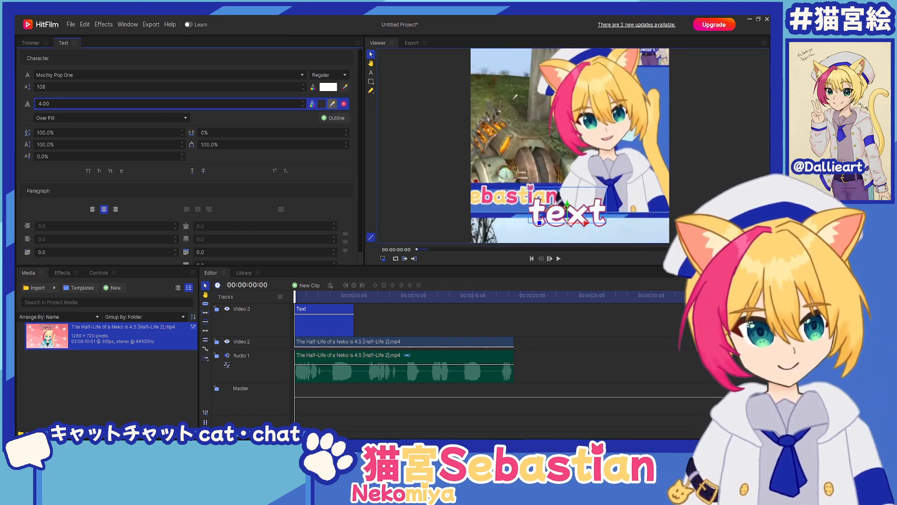
left_click(563, 104)
scroll(543, 136, "down", 3)
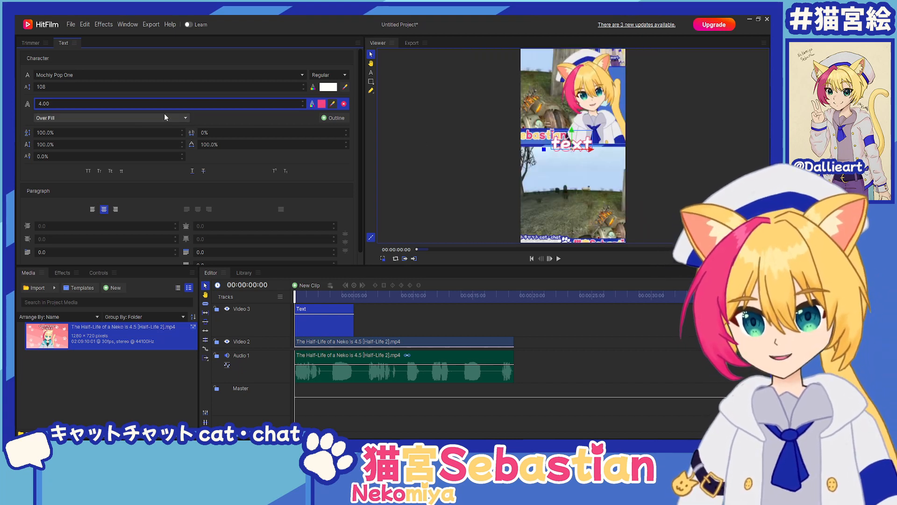
Step: Thicken the caption's outline to 11.87, reduce the font size to 78 and reposition the text over the seam
left_click_drag(165, 103, 214, 103)
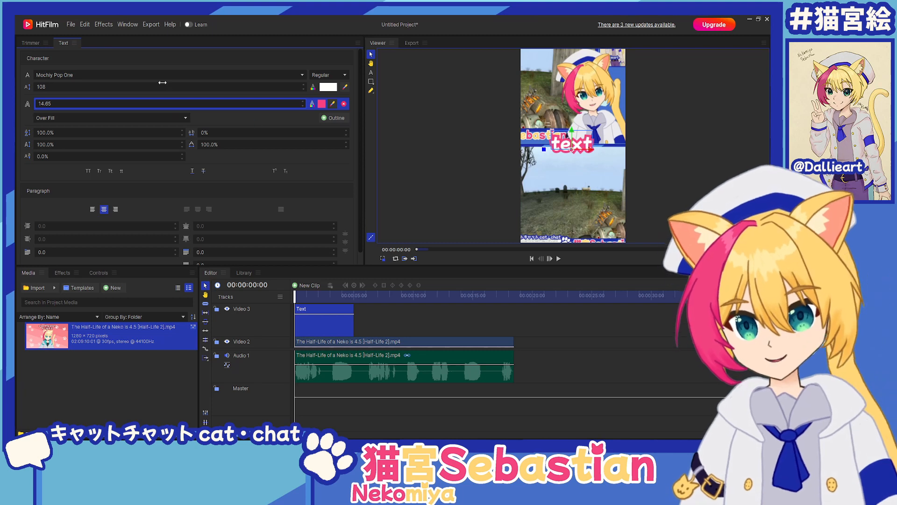
mouse_move(69, 101)
left_mouse_down()
mouse_move(77, 86)
mouse_move(59, 104)
left_mouse_up()
left_click_drag(569, 150, 571, 147)
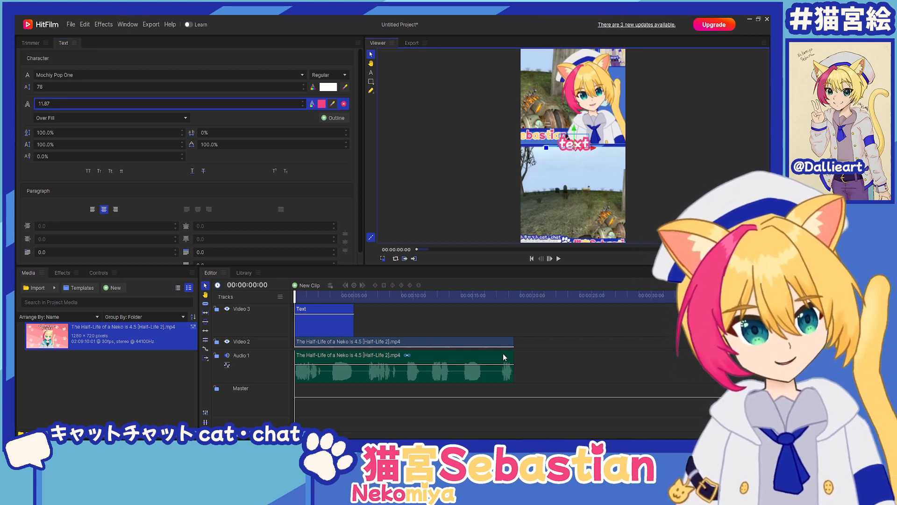
Step: Deselect the caption and play the sequence to check how long it stays on screen
left_click(496, 319)
left_click(30, 43)
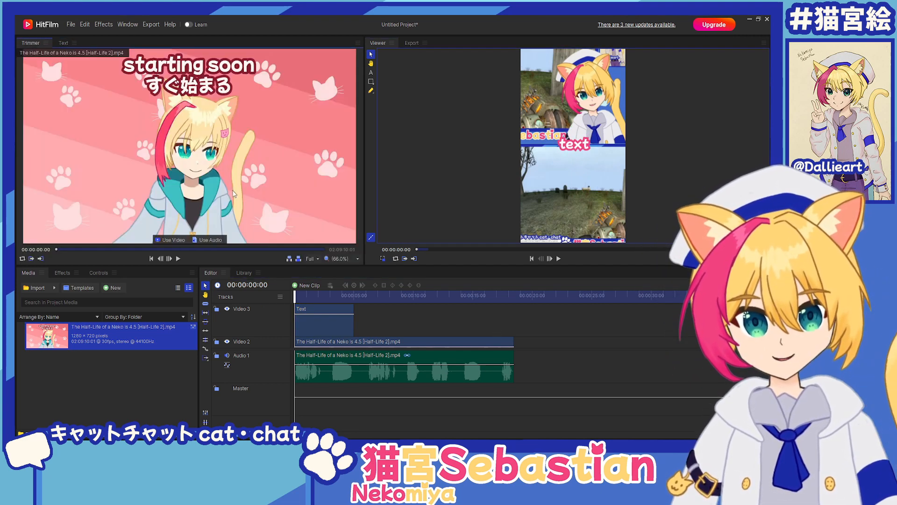
left_click(558, 257)
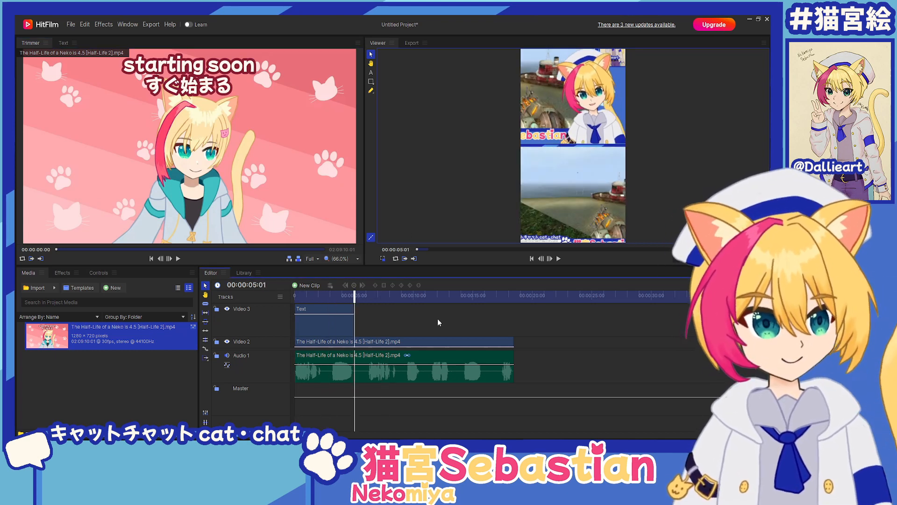
left_click(557, 258)
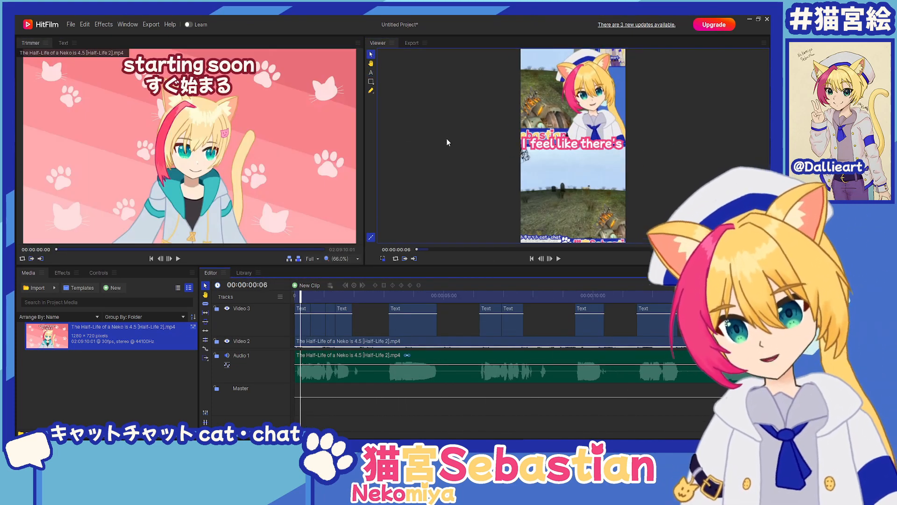
Step: Examine the "I feel like there's" caption up close over the seam between the two clips
mouse_move(301, 296)
left_mouse_down()
mouse_move(316, 296)
mouse_move(308, 296)
left_mouse_up()
scroll(333, 356, "up", 3)
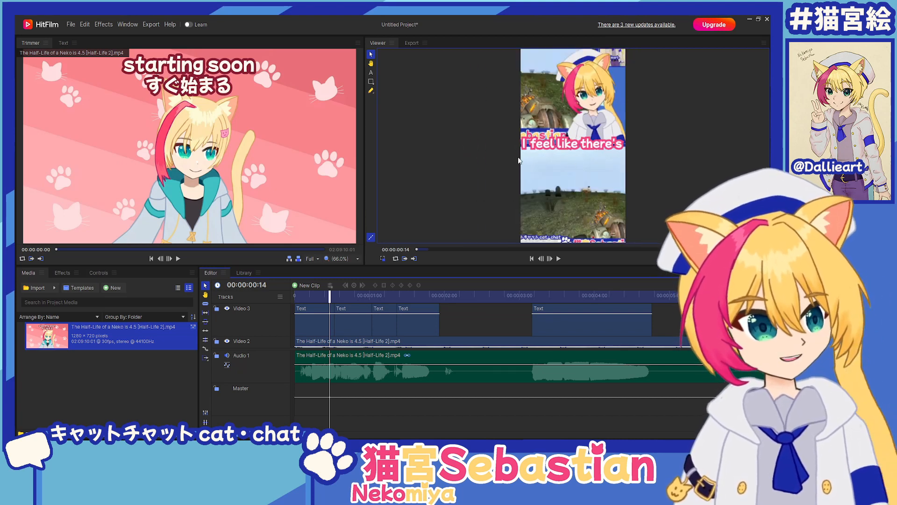
scroll(591, 120, "up", 1)
left_click_drag(598, 145, 526, 184)
key("v")
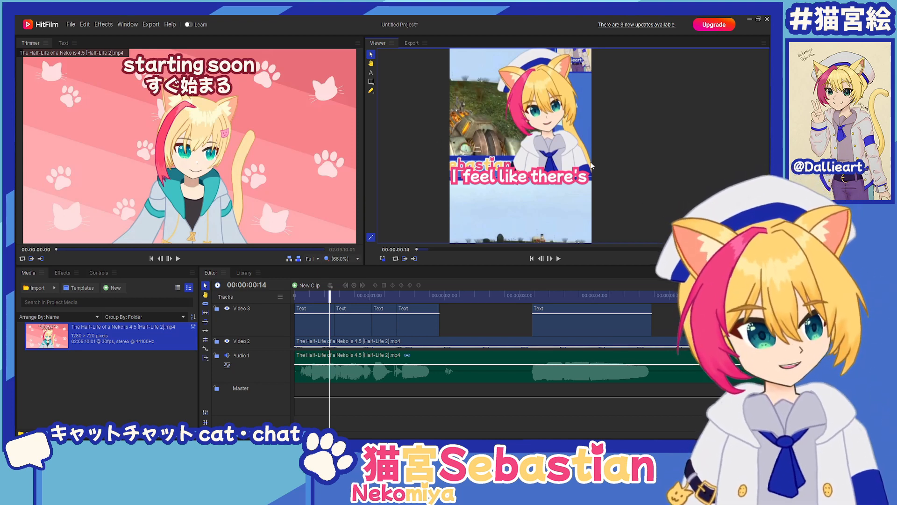
scroll(494, 173, "down", 1)
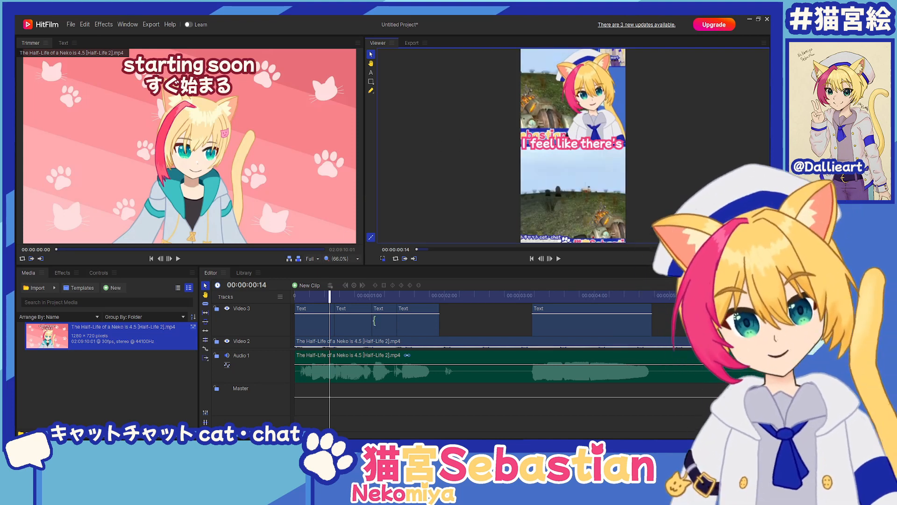
Step: Scrub from the "I feel like there's" caption through "oh-" to "enjoy the water~", comparing each caption with the audio waveform
left_click_drag(332, 296, 390, 295)
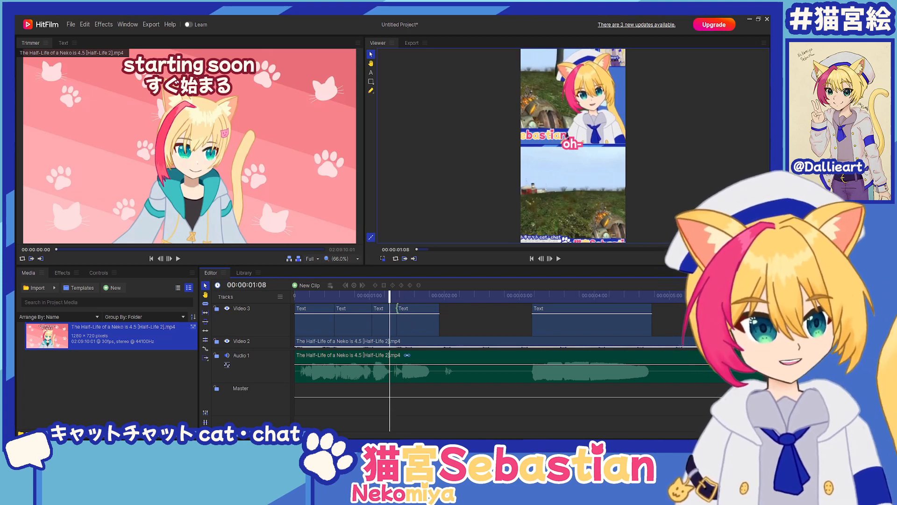
left_click_drag(390, 295, 409, 296)
left_click_drag(497, 314, 411, 310)
left_click(474, 294)
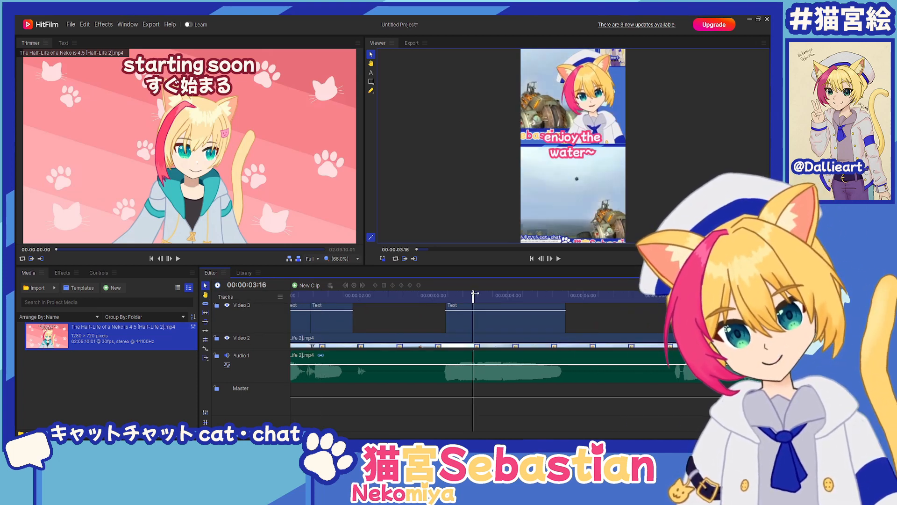
left_click_drag(474, 294, 476, 293)
left_click_drag(467, 328, 394, 327)
mouse_move(491, 337)
left_mouse_down()
mouse_move(461, 336)
mouse_move(479, 330)
left_mouse_up()
left_click_drag(327, 329, 466, 330)
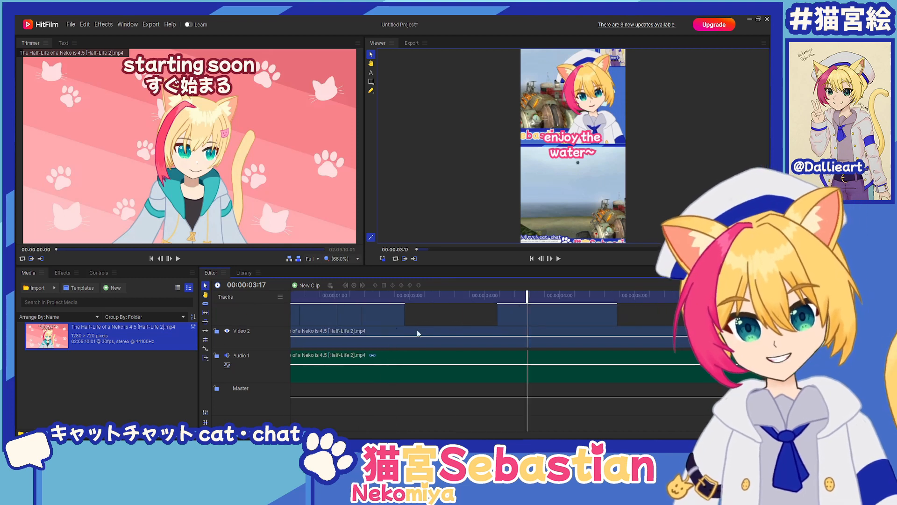
left_click_drag(547, 317, 448, 321)
Step: Check that the "enjoy the water~" caption starts with its speech in the waveform at 00:00:03:05
left_click(394, 295)
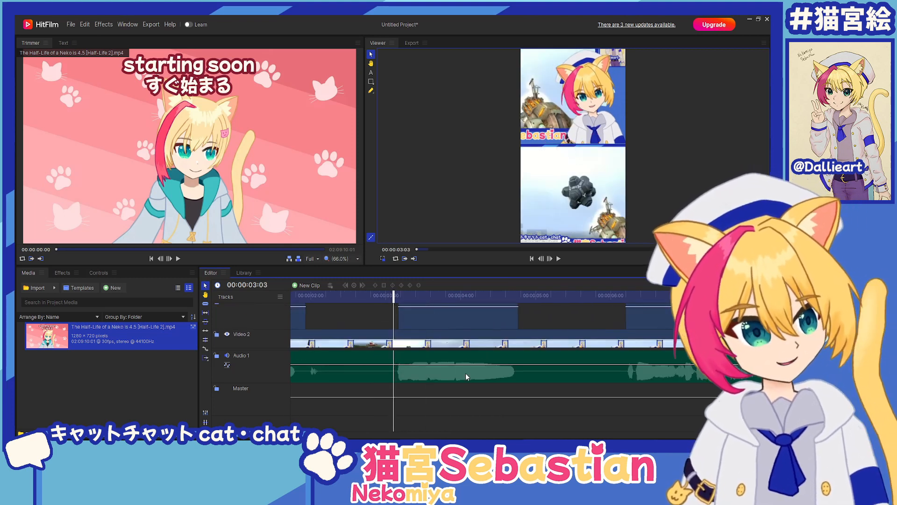
left_click_drag(520, 385, 449, 386)
left_click_drag(352, 335, 387, 368)
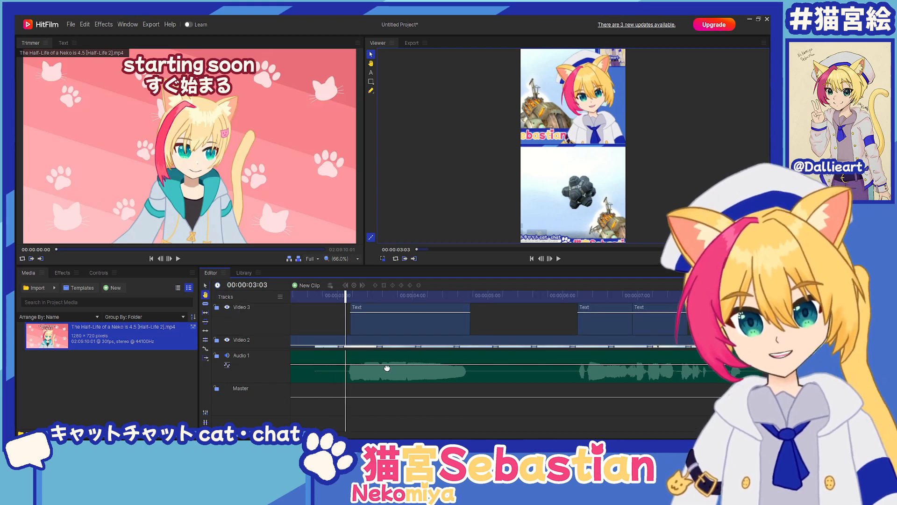
left_click_drag(376, 326, 384, 327)
left_click(368, 295)
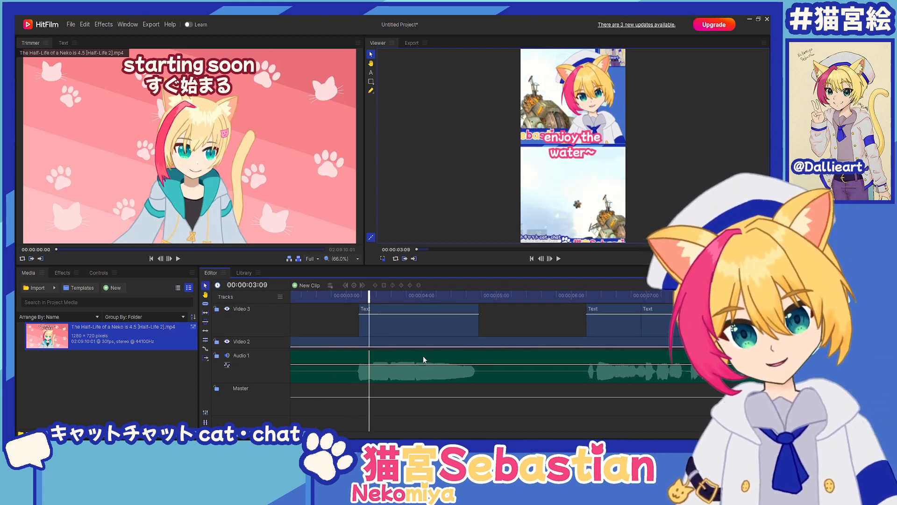
left_click(356, 294)
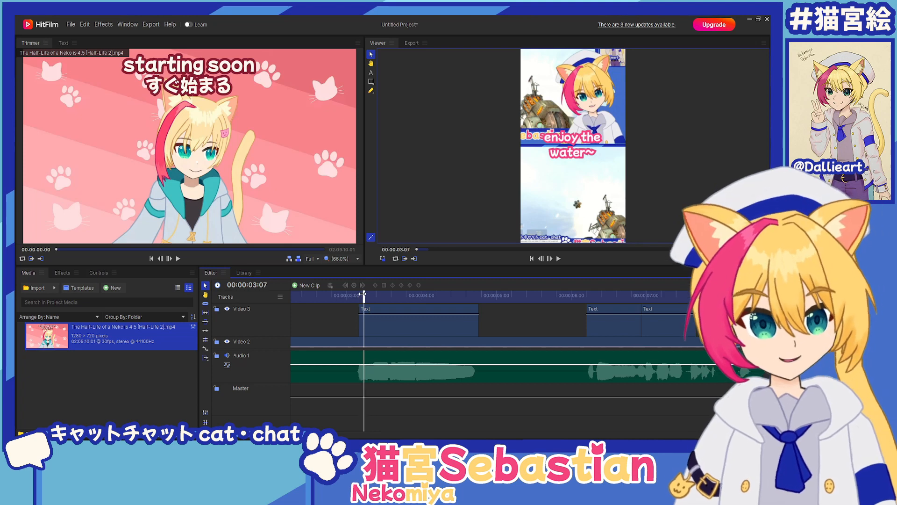
left_click_drag(357, 294, 359, 295)
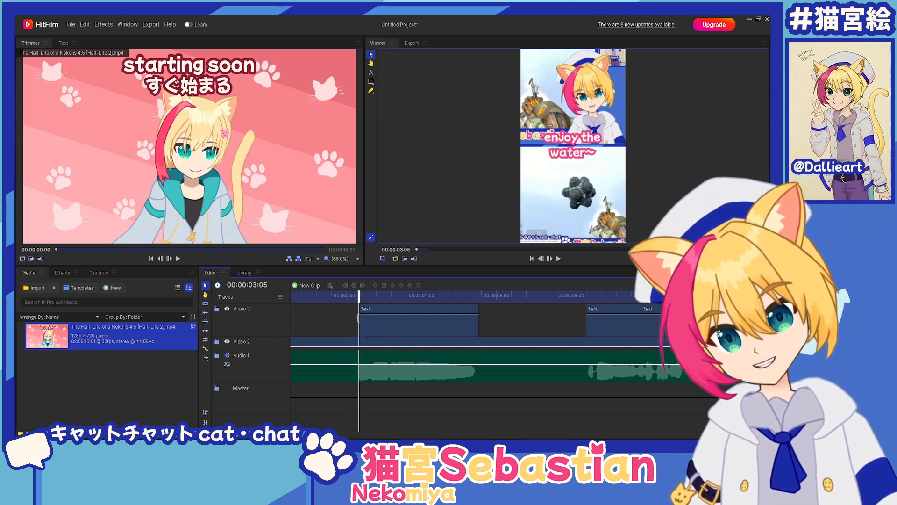
left_click(405, 307)
left_click(522, 329)
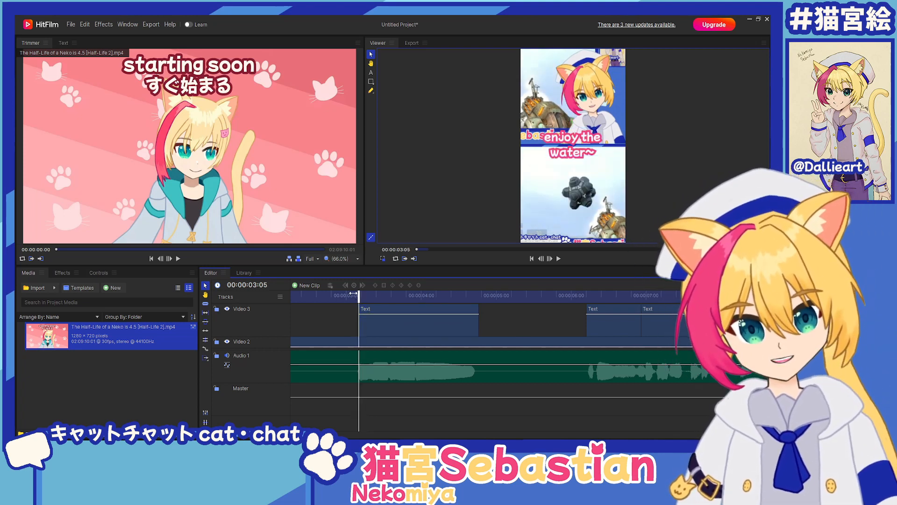
left_click_drag(353, 294, 401, 295)
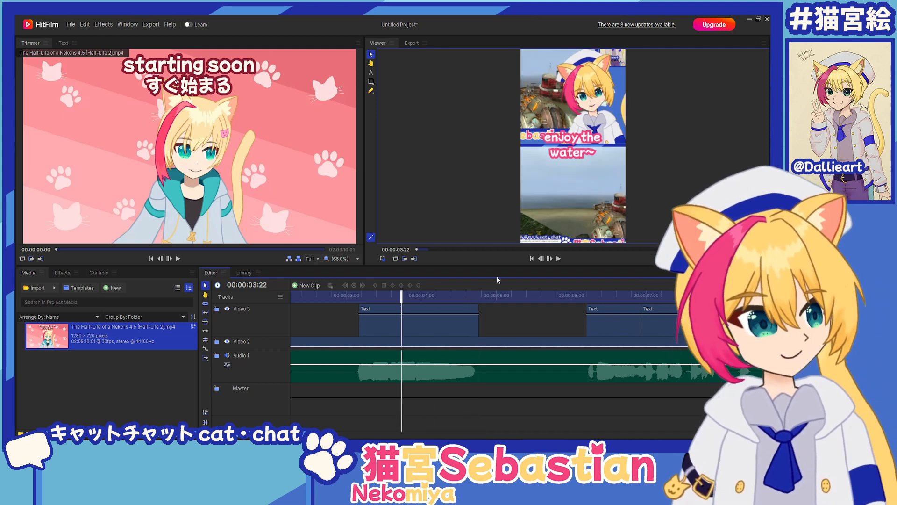
Step: Scrub through the remaining captions to "hehehe" near the end of the highlight, and return the playhead to 00:00:00:00
left_click_drag(503, 330, 492, 328)
left_click_drag(396, 297, 374, 297)
left_click_drag(544, 323, 438, 326)
scroll(426, 332, "down", 5)
left_click_drag(373, 295, 506, 300)
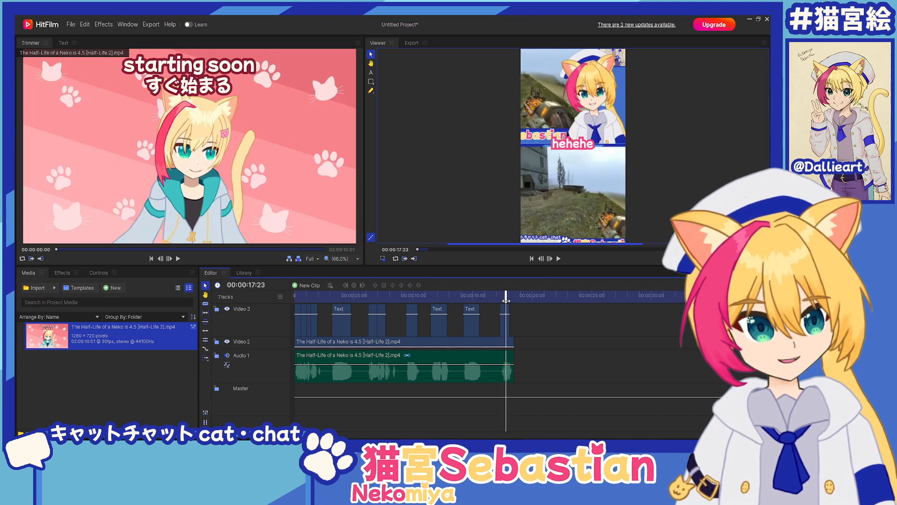
key("Home")
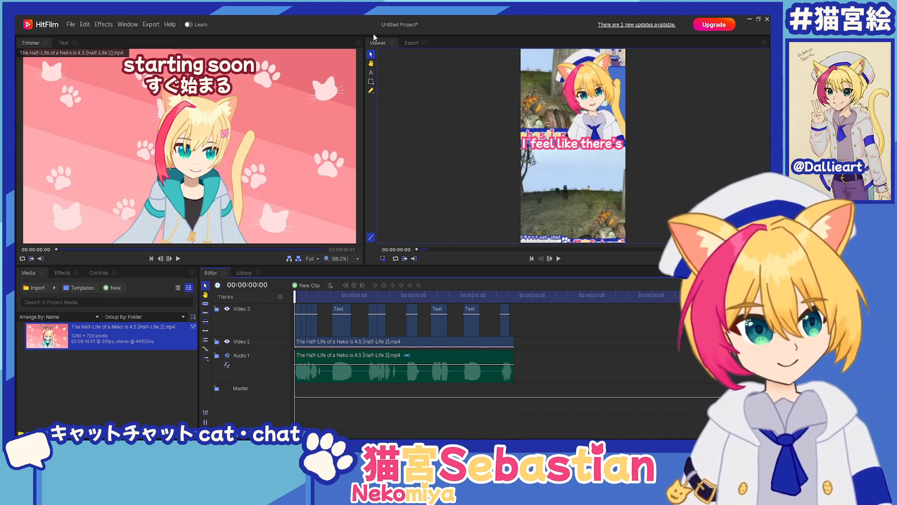
Step: Review the export queue and the built-in and user presets, including neko export, and return to the composition preview
left_click(407, 43)
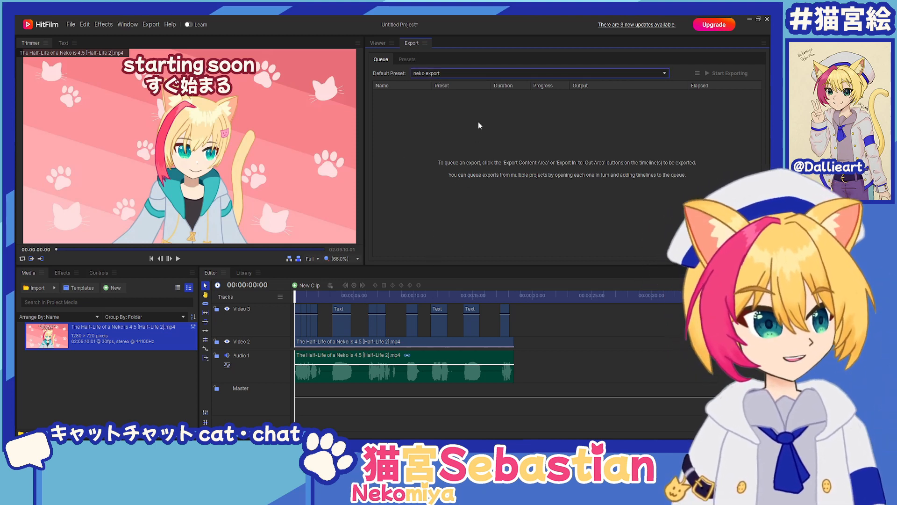
left_click(378, 43)
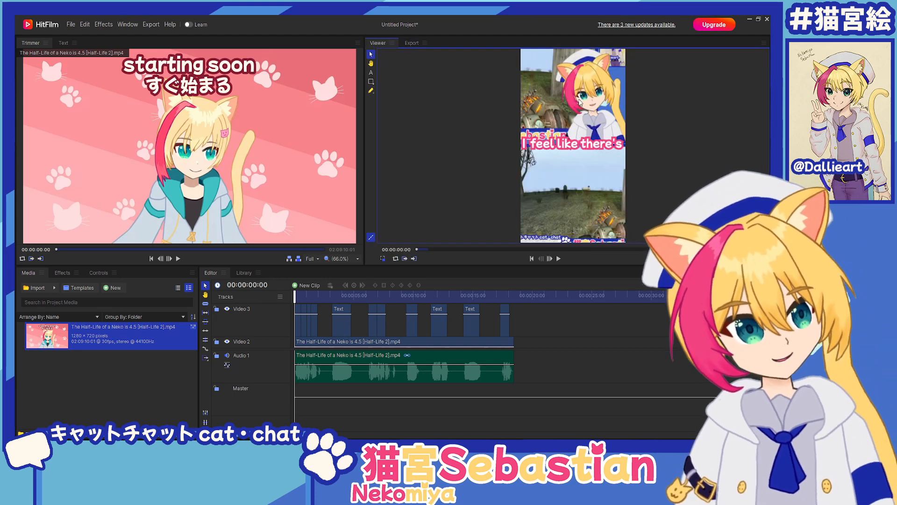
left_click(412, 44)
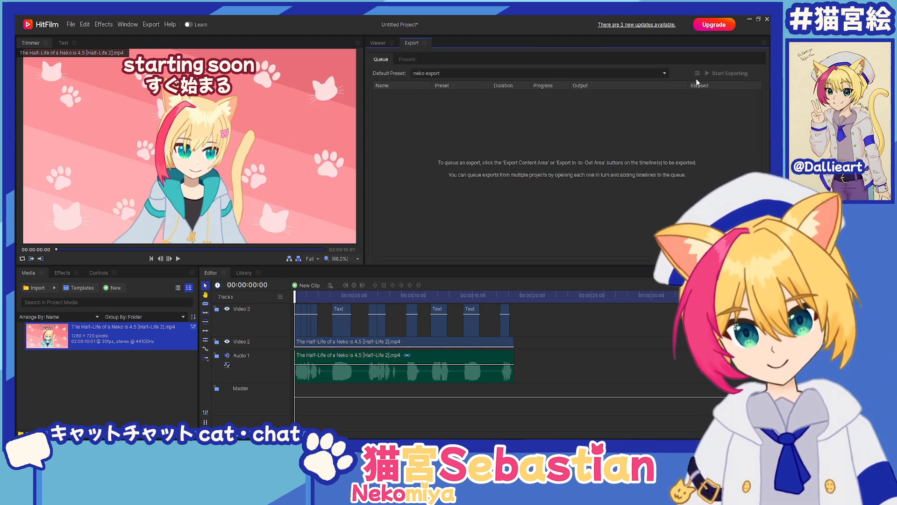
left_click(407, 60)
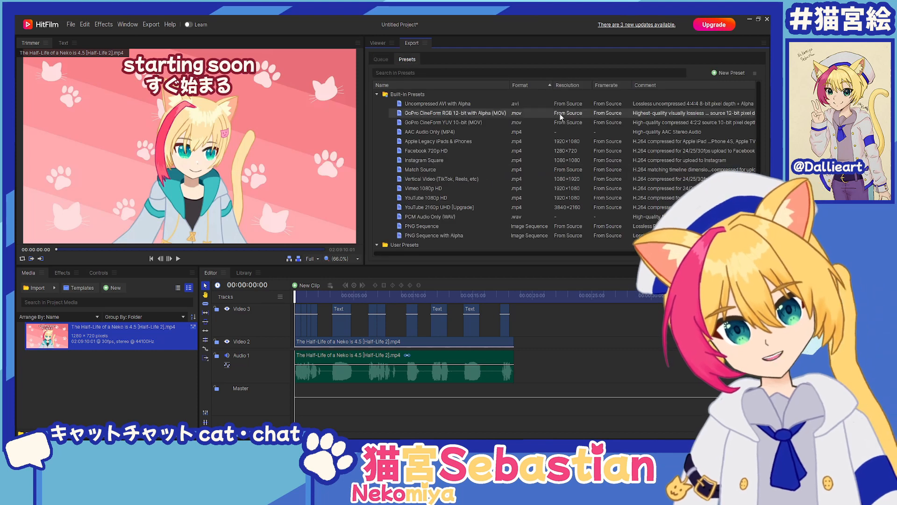
scroll(468, 187, "down", 1)
left_click(422, 246)
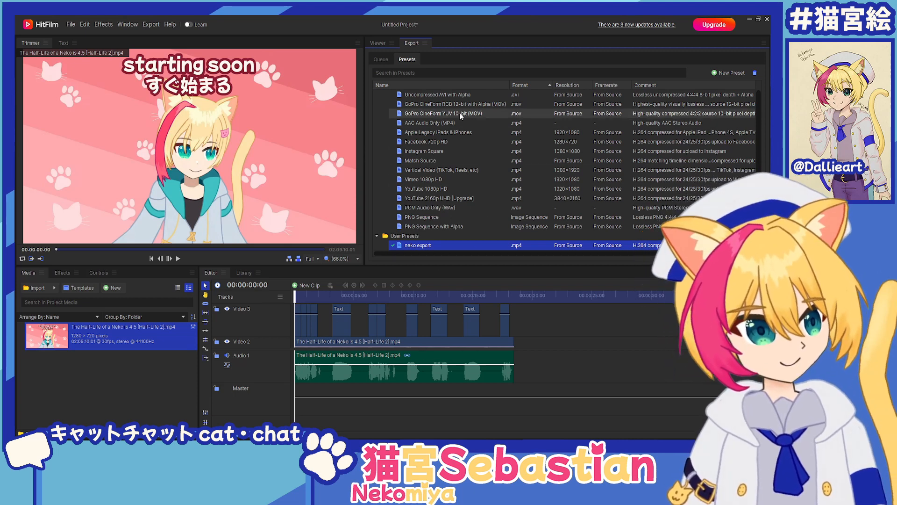
left_click(377, 42)
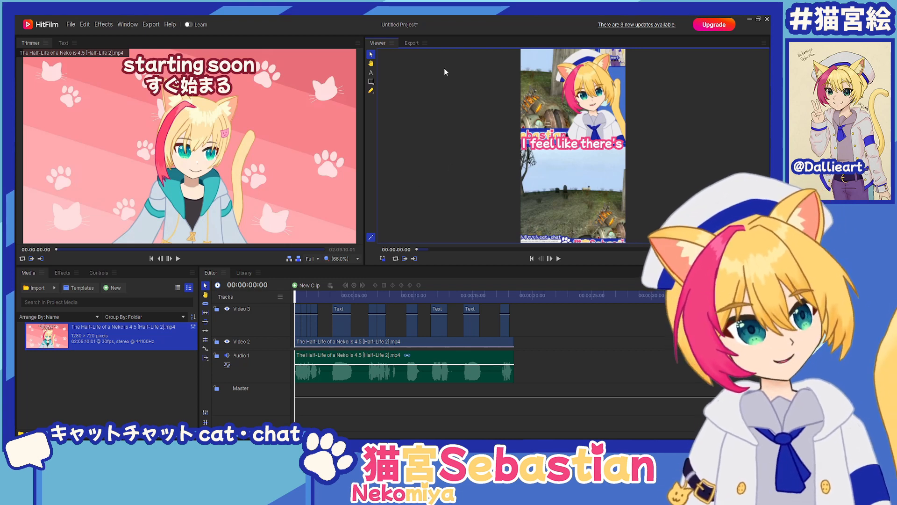
scroll(536, 138, "down", 1)
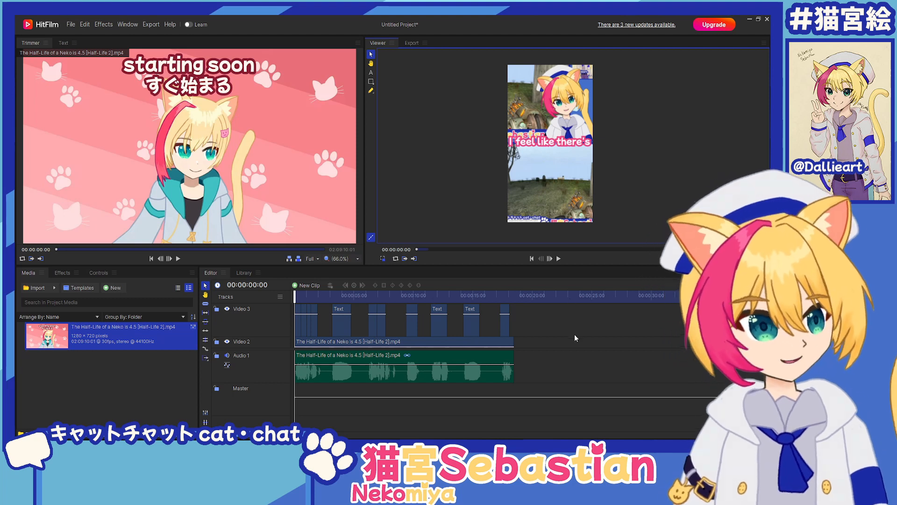
left_click(530, 313)
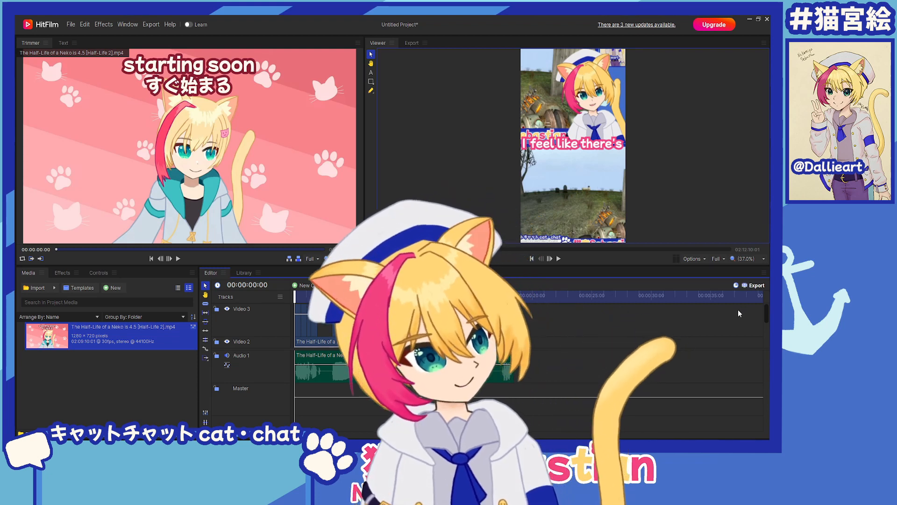
Step: Check the empty timeline beyond the highlight at 00:05:01:11 and 00:03:30:00, and return the playhead to the clips at 00:00:15:14
scroll(704, 320, "down", 3)
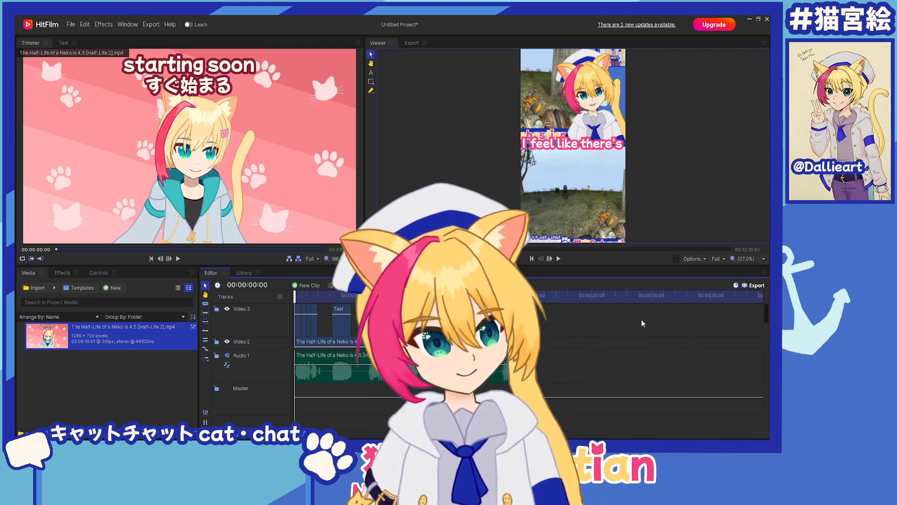
scroll(641, 303, "down", 2)
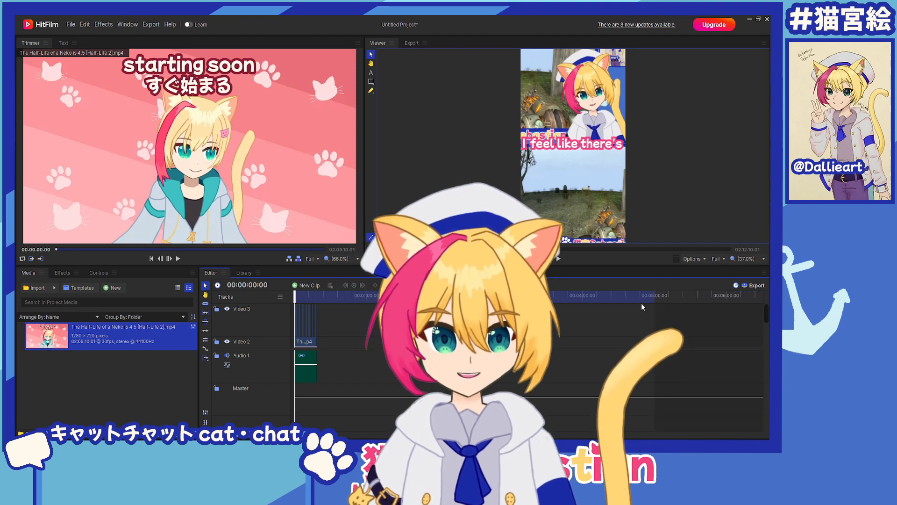
left_click(656, 295)
scroll(655, 294, "down", 2)
left_click(655, 295)
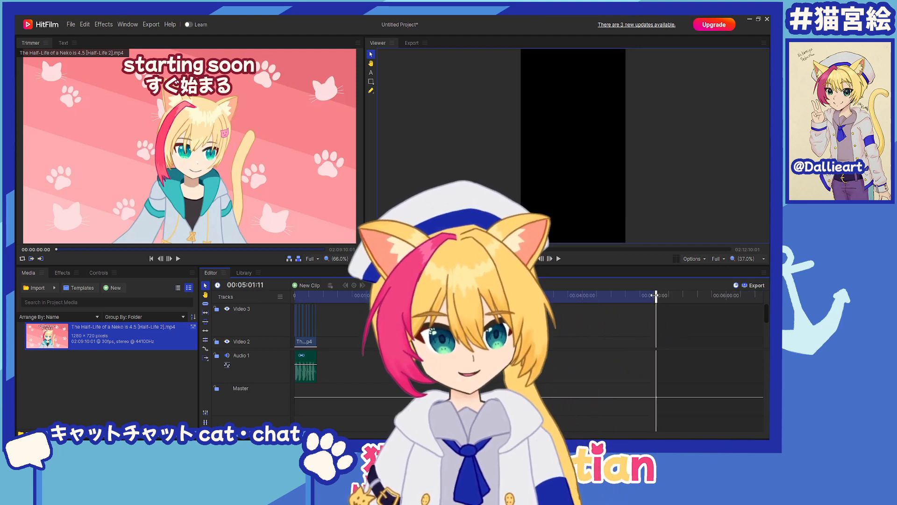
left_click(546, 296)
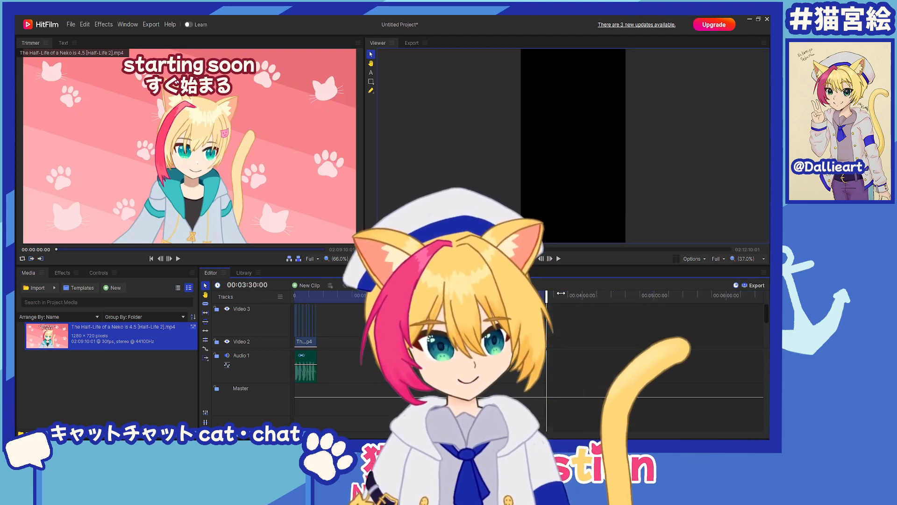
left_click(313, 296)
scroll(329, 304, "up", 7)
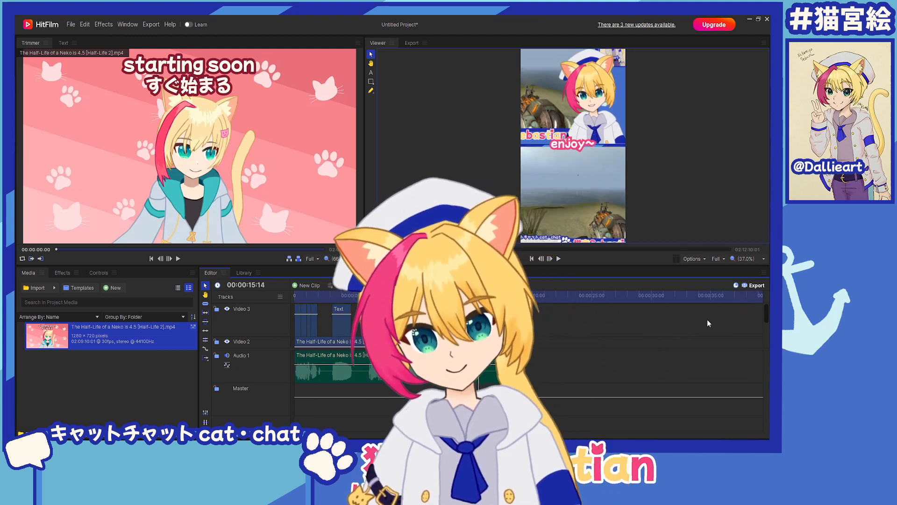
Step: Review the Editor task in the export queue, and scrub to 00:00:18:05 near the highlight's end and back to 00:00:00:00
left_click(411, 43)
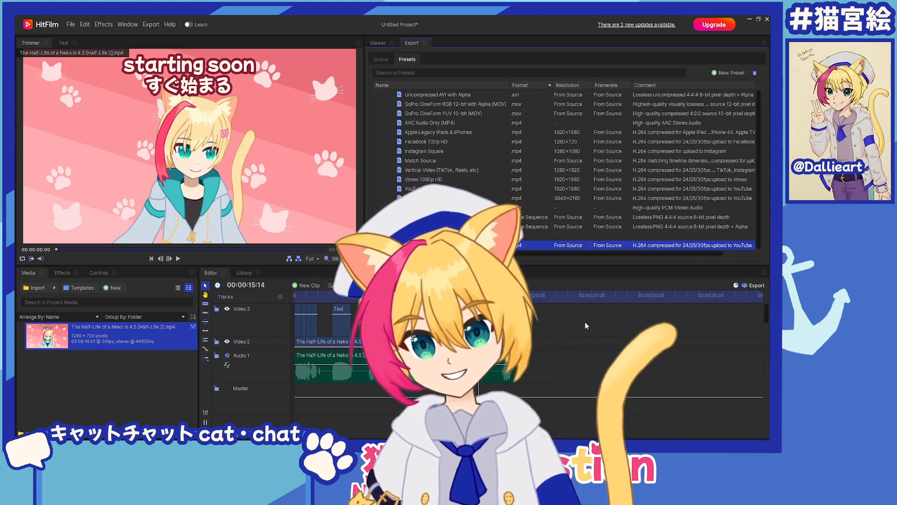
left_click(380, 59)
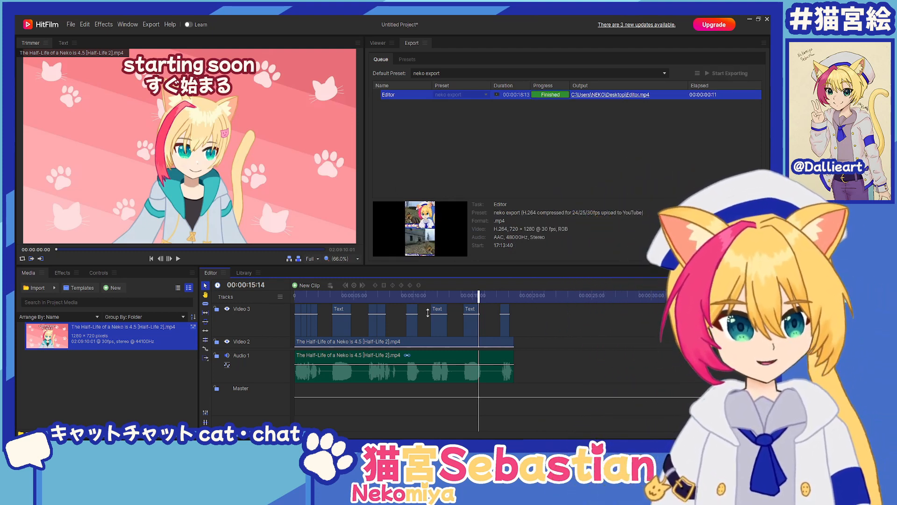
left_click(485, 296)
left_click_drag(487, 296, 511, 297)
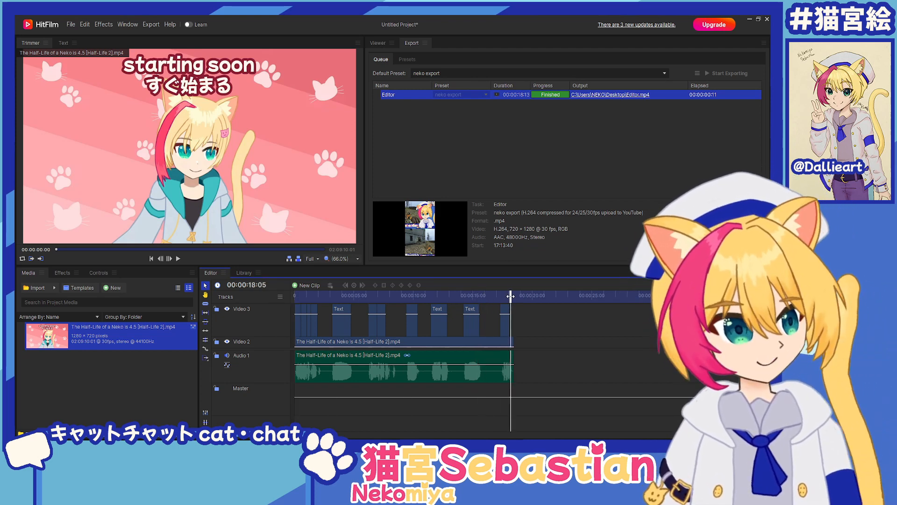
key("Home")
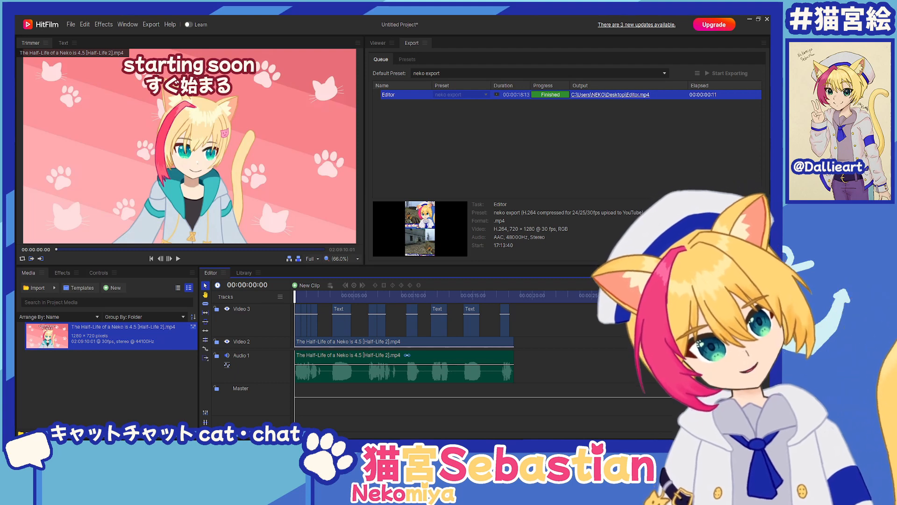